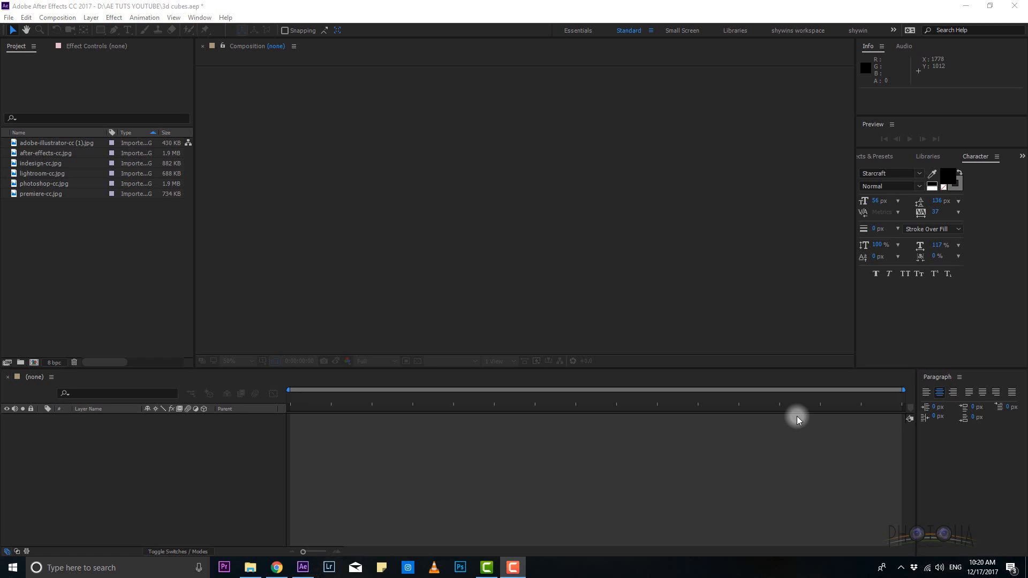
Create a 1920 × 1080 px composition named 3D cube at 30 frames per second with a 10-second duration.
{"action": "left_click", "coordinate": [36, 75]}
{"action": "left_click", "coordinate": [58, 18]}
{"action": "left_click", "coordinate": [60, 30]}
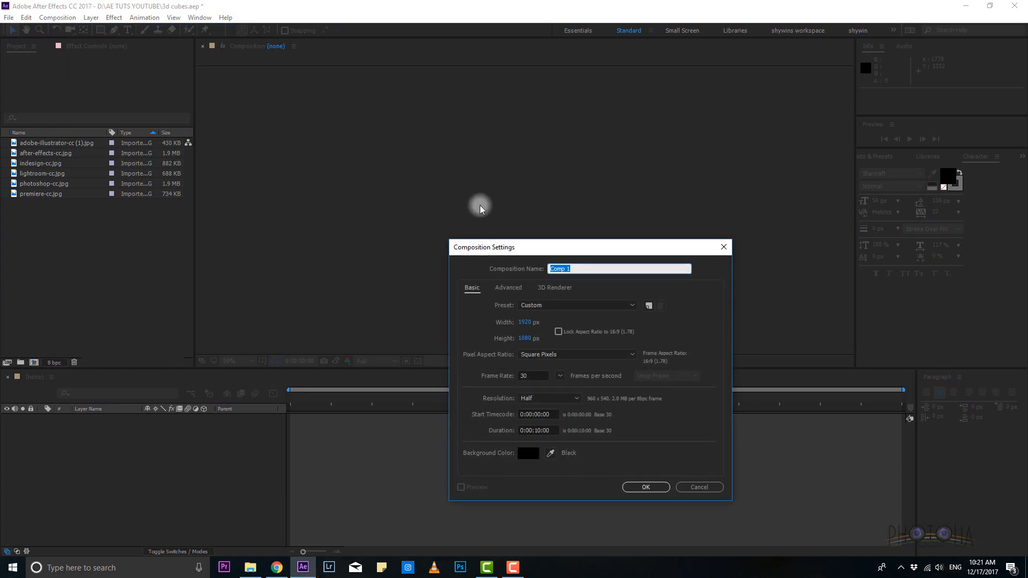
{"action": "type", "text": "#d Cube"}
{"action": "key", "text": "BackSpace"}
{"action": "key", "text": "BackSpace"}
{"action": "key", "text": "BackSpace"}
{"action": "key", "text": "BackSpace"}
{"action": "key", "text": "BackSpace"}
{"action": "key", "text": "BackSpace"}
{"action": "type", "text": "3D cube"}
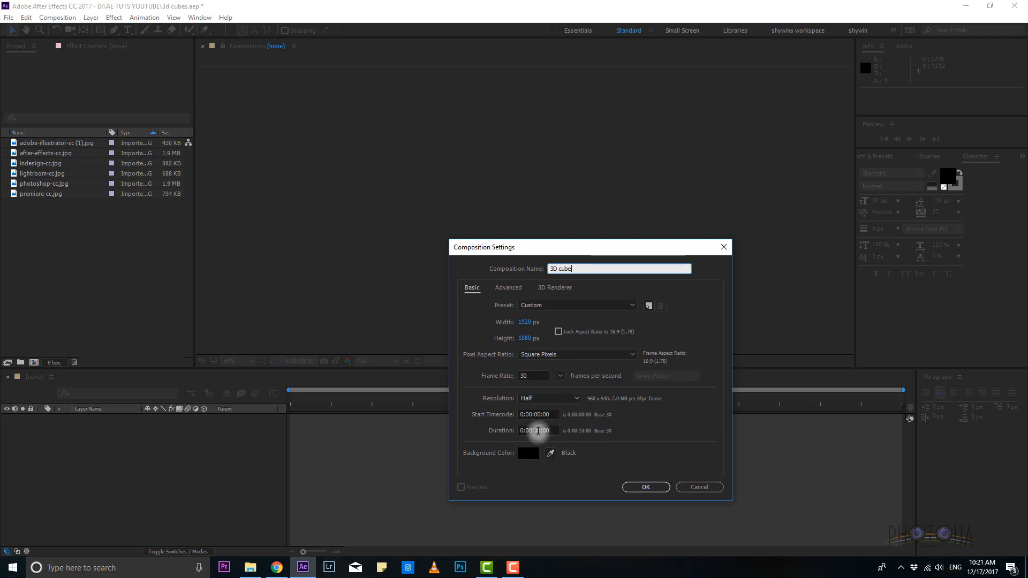
{"action": "left_click", "coordinate": [646, 489]}
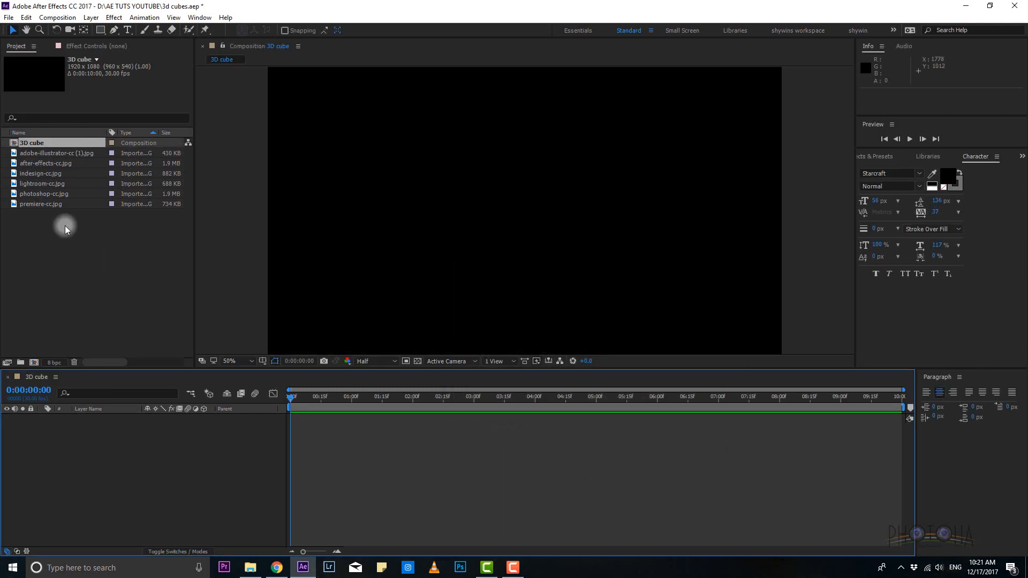
Preview the six imported logo images in the project one after another.
{"action": "left_click", "coordinate": [48, 153]}
{"action": "left_click", "coordinate": [50, 163]}
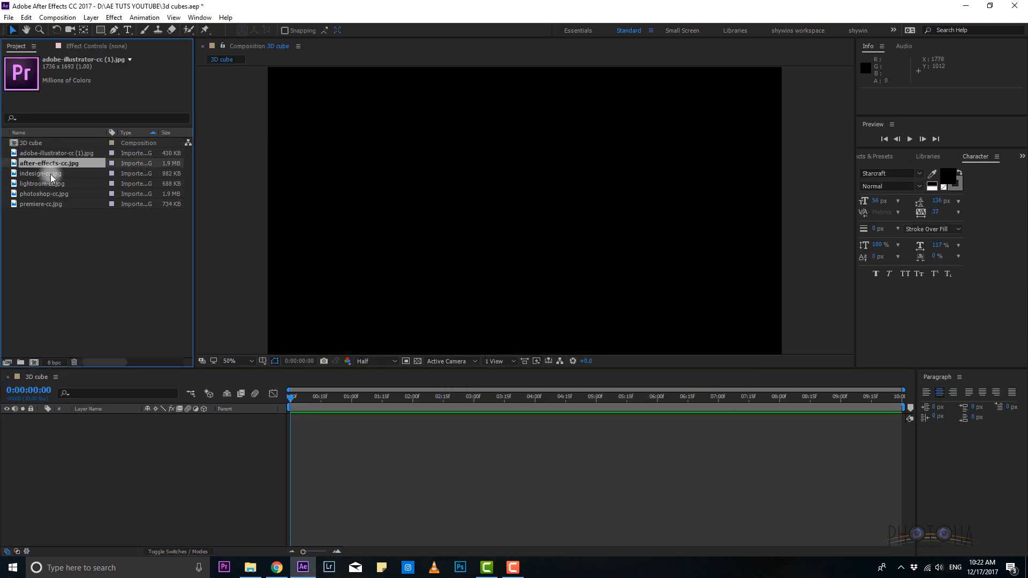
{"action": "left_click", "coordinate": [50, 175]}
{"action": "left_click", "coordinate": [53, 184]}
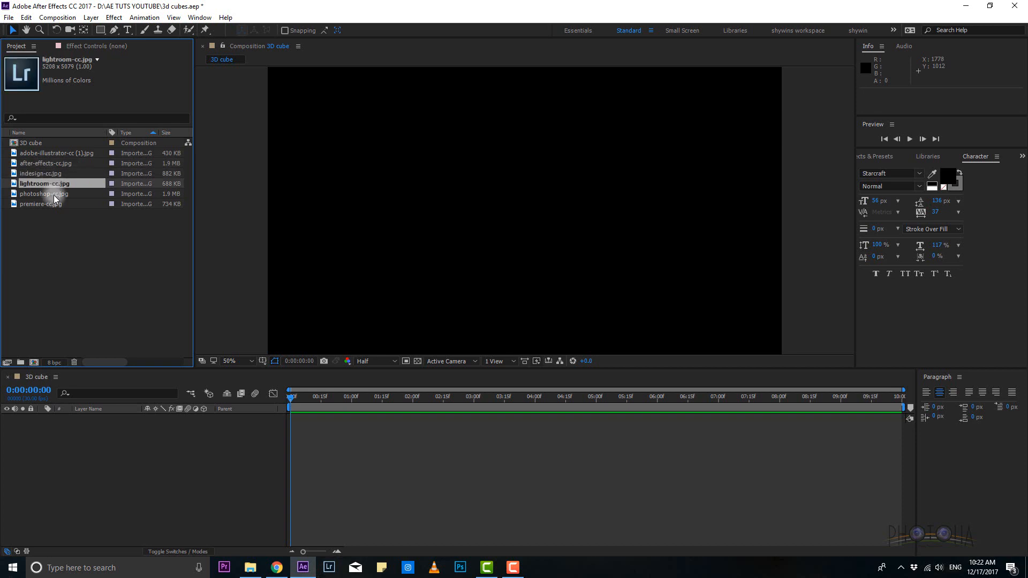
{"action": "left_click", "coordinate": [53, 195]}
{"action": "left_click", "coordinate": [55, 204]}
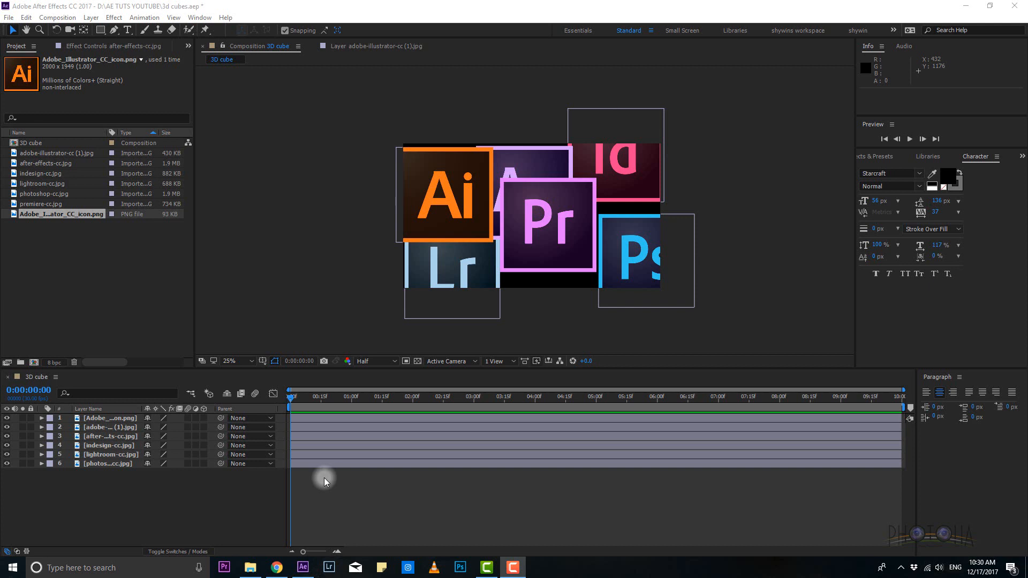
Make all six logo layers 3D and solo the layers showing the Premiere and Illustrator logos.
{"action": "left_click_drag", "start_coordinate": [203, 418], "coordinate": [204, 462]}
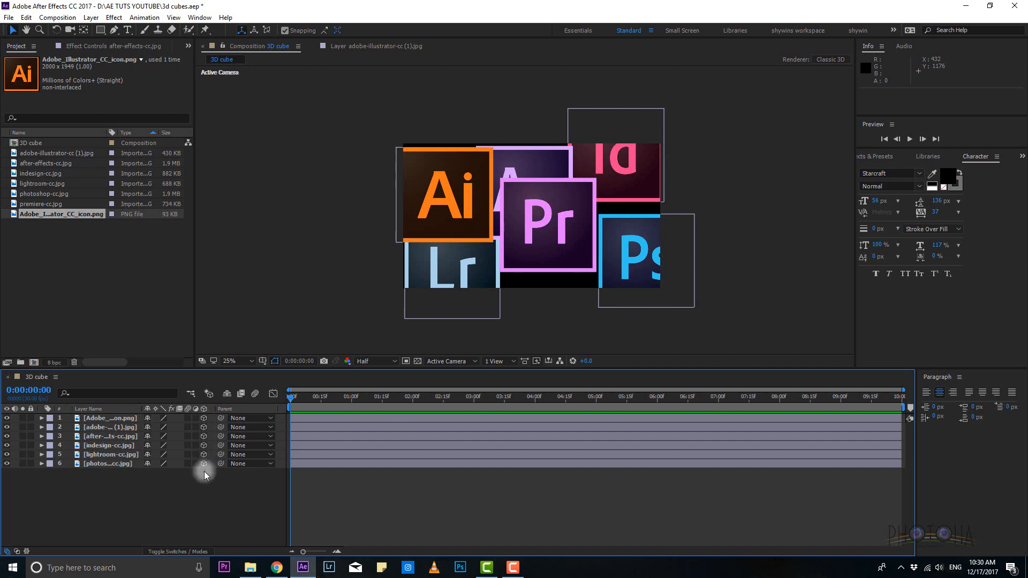
{"action": "left_click", "coordinate": [547, 242]}
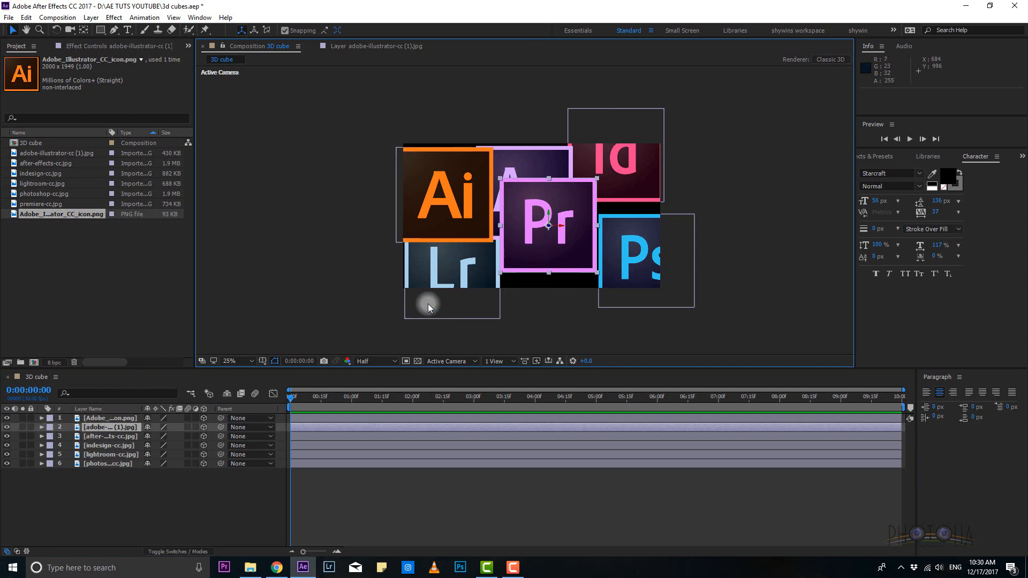
{"action": "left_click", "coordinate": [22, 428]}
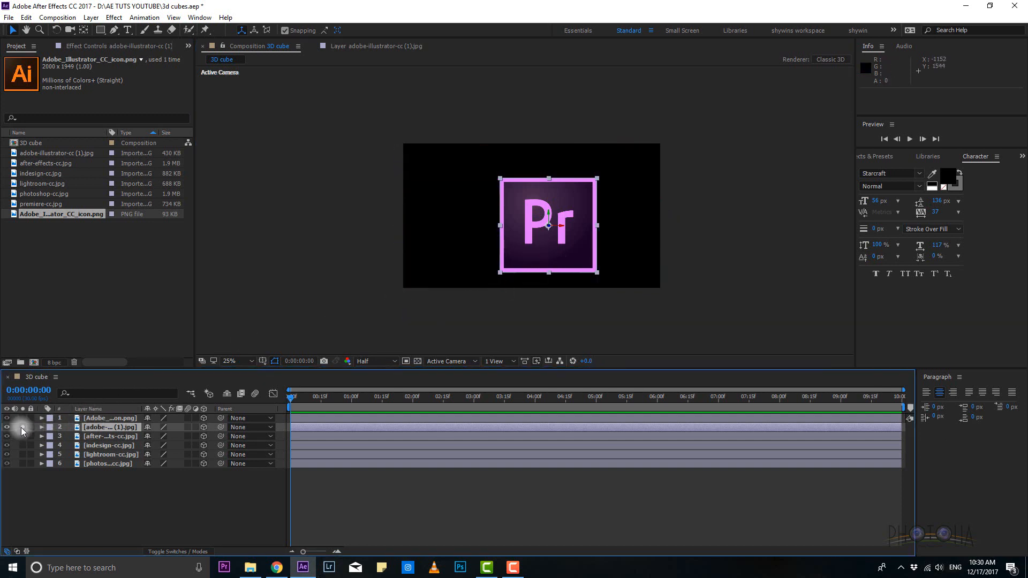
{"action": "left_click", "coordinate": [22, 418]}
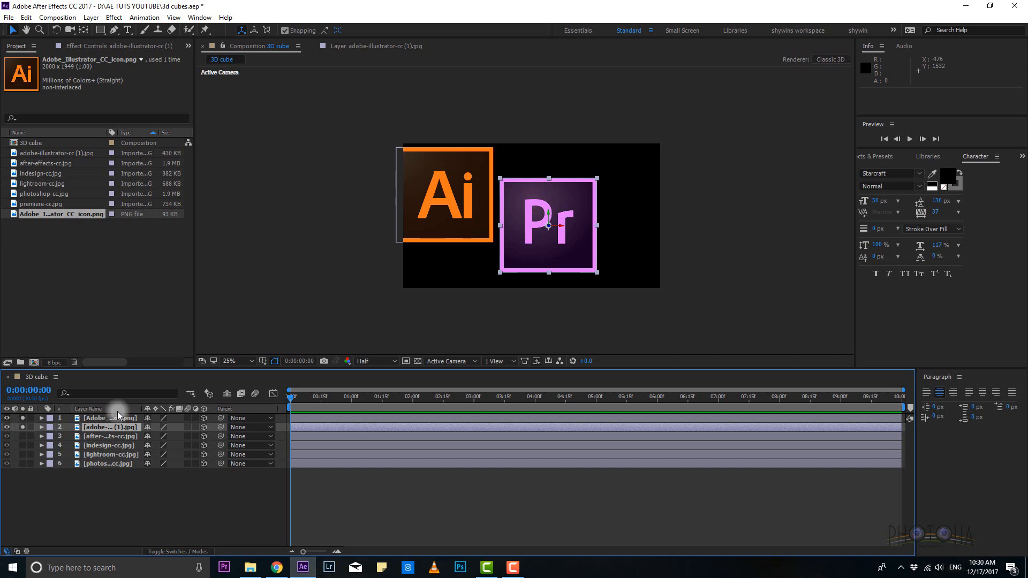
Shift the Premiere logo slightly up to about 1084.7, 562.4 and move the Illustrator logo to about 833.8, 559.8, overlapping it.
{"action": "key", "text": "period"}
{"action": "mouse_move", "coordinate": [528, 279]}
{"action": "left_mouse_down"}
{"action": "mouse_move", "coordinate": [515, 278]}
{"action": "mouse_move", "coordinate": [533, 274]}
{"action": "mouse_move", "coordinate": [521, 267]}
{"action": "left_mouse_up"}
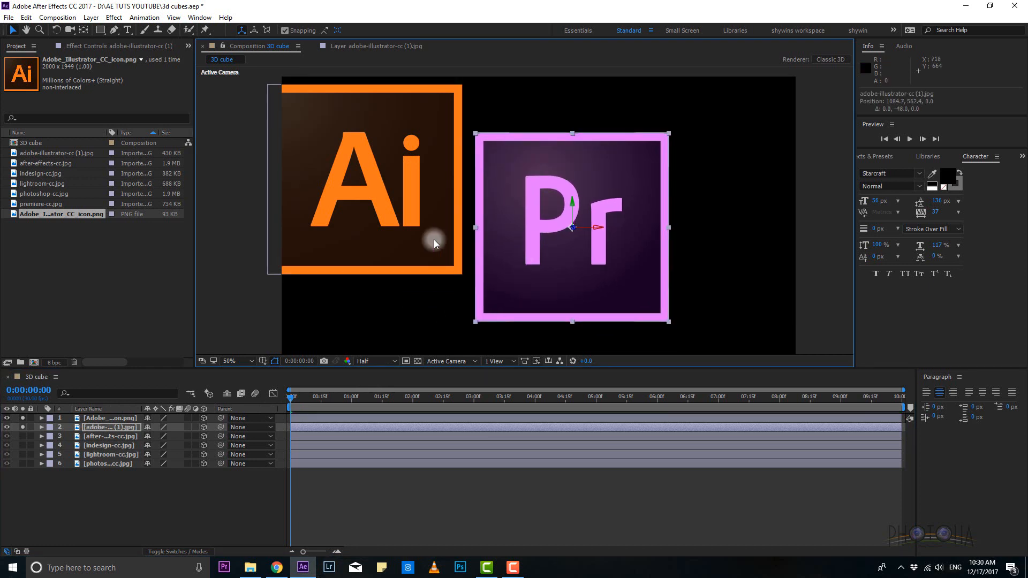
{"action": "left_click_drag", "start_coordinate": [434, 241], "coordinate": [547, 282]}
{"action": "left_click", "coordinate": [116, 417]}
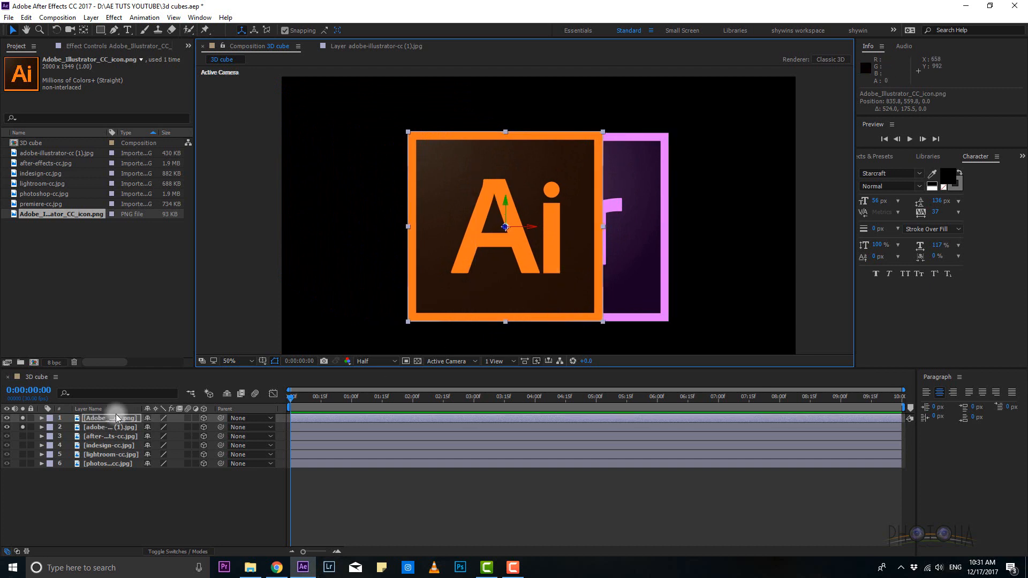
Show the composition in Custom View 1 and move the Illustrator logo clear of the Premiere logo to about 482.1, 547.1, 366.4.
{"action": "left_click", "coordinate": [503, 362]}
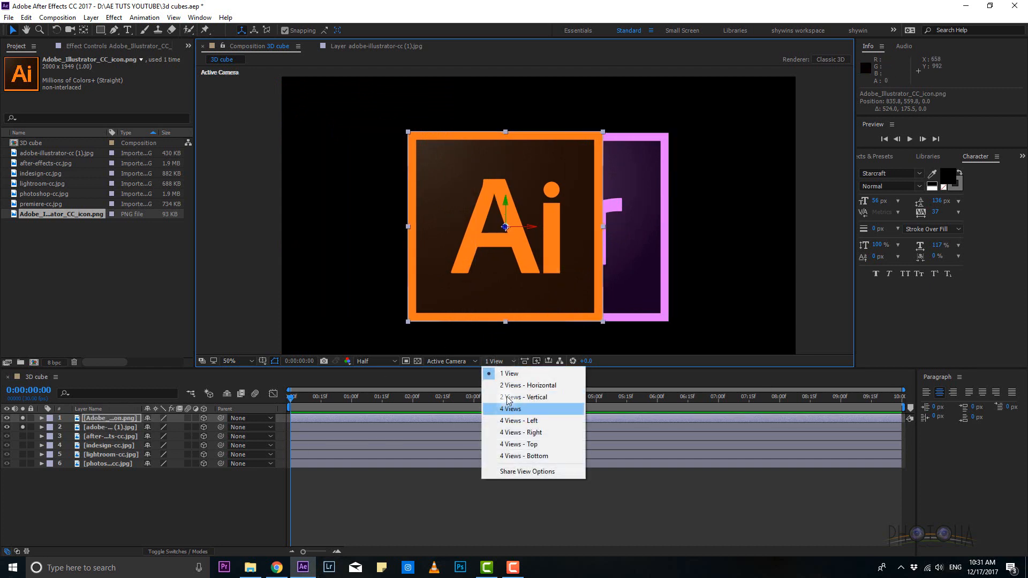
{"action": "left_click", "coordinate": [455, 362]}
{"action": "left_click", "coordinate": [455, 362]}
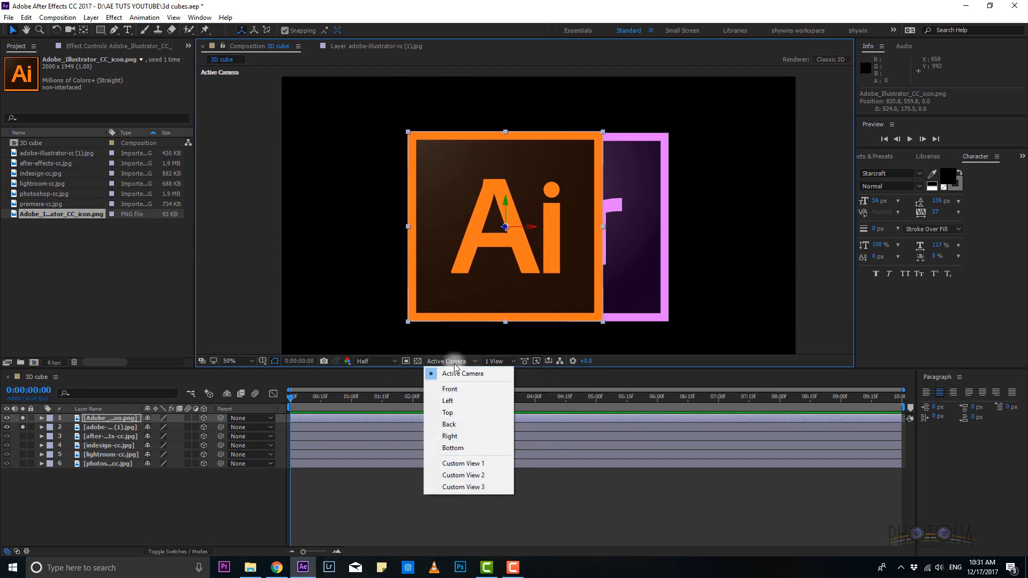
{"action": "left_click", "coordinate": [470, 463]}
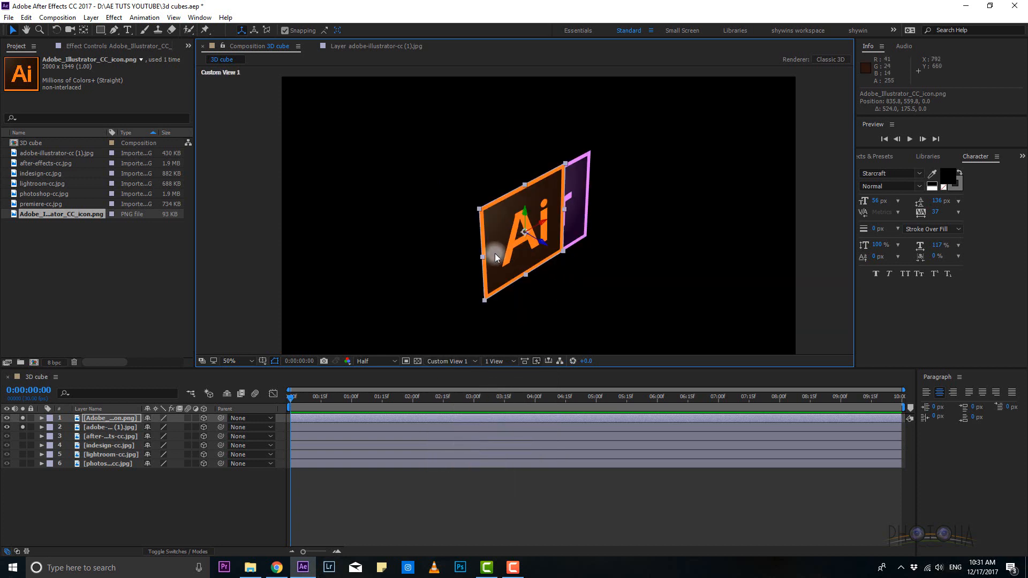
{"action": "left_click_drag", "start_coordinate": [495, 253], "coordinate": [416, 262]}
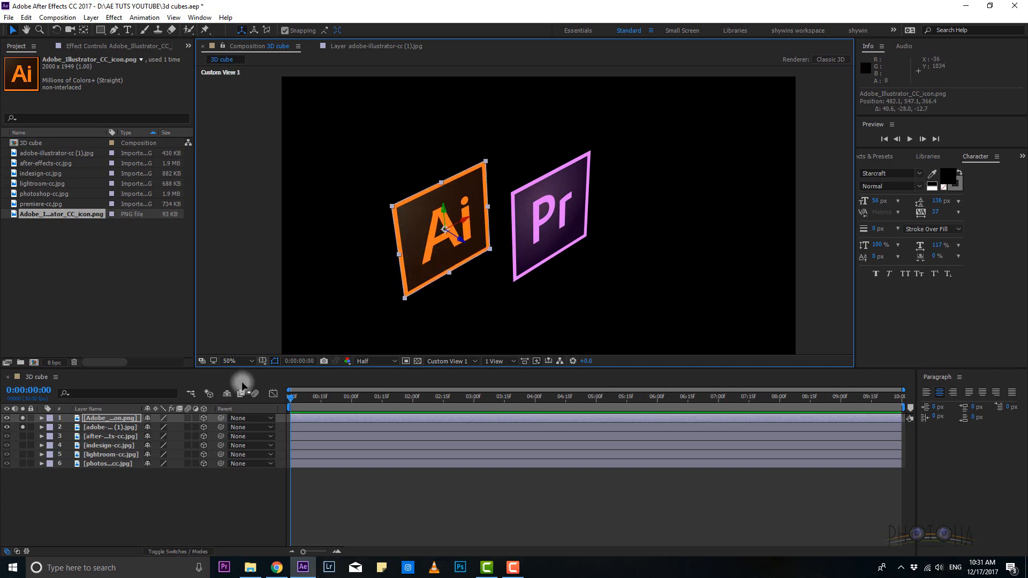
Set the Illustrator logo's Y Rotation to 90° and join it to the left edge of the Premiere face.
{"action": "left_click", "coordinate": [42, 418]}
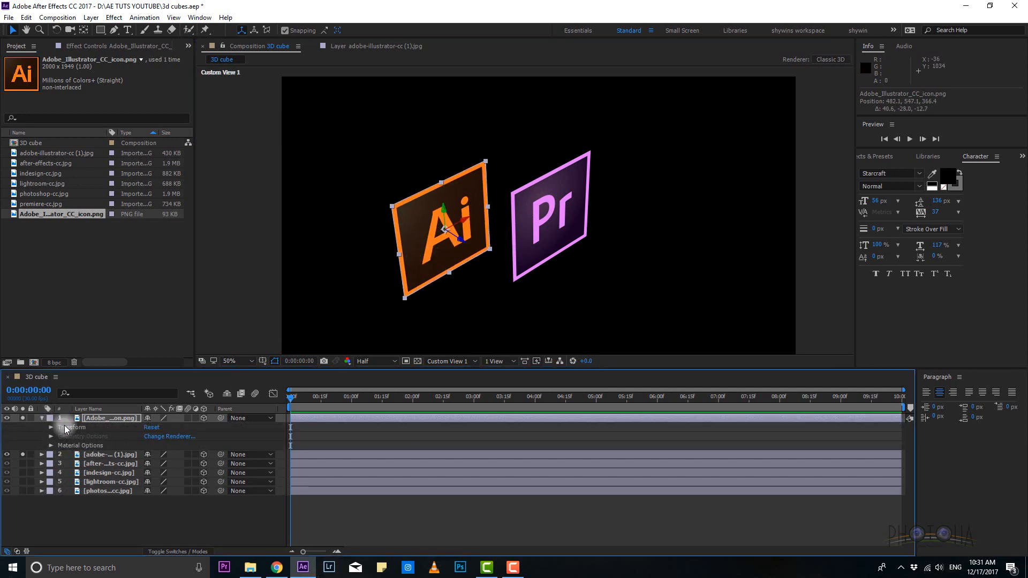
{"action": "left_click", "coordinate": [50, 428]}
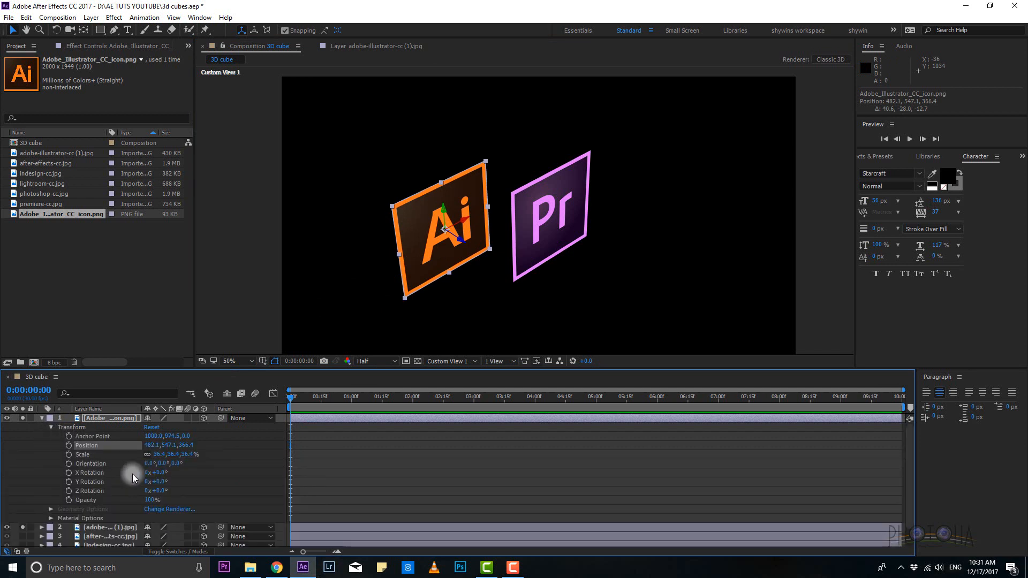
{"action": "key", "text": "ctrl+z"}
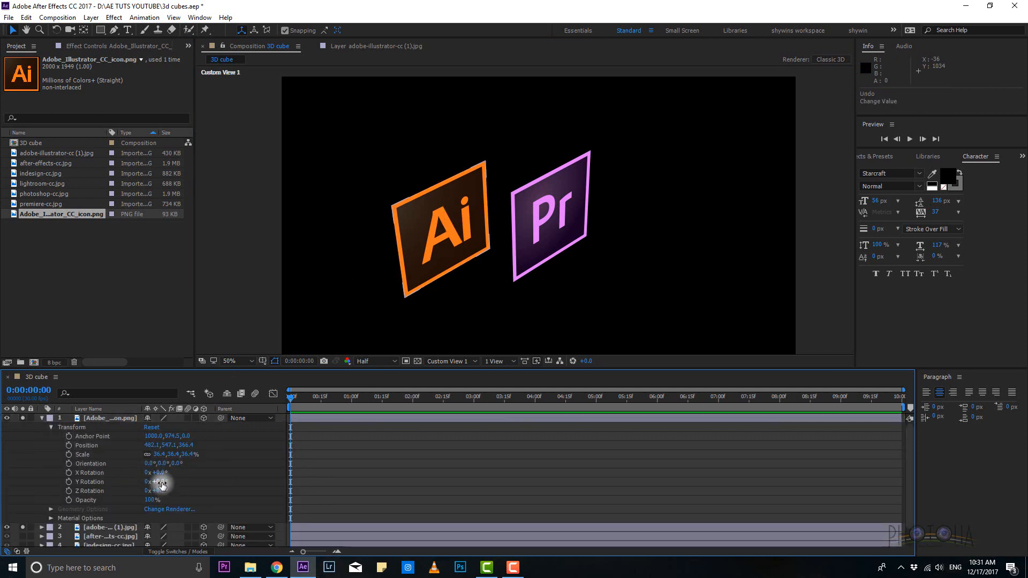
{"action": "left_click_drag", "start_coordinate": [163, 485], "coordinate": [198, 483]}
{"action": "left_click", "coordinate": [164, 482]}
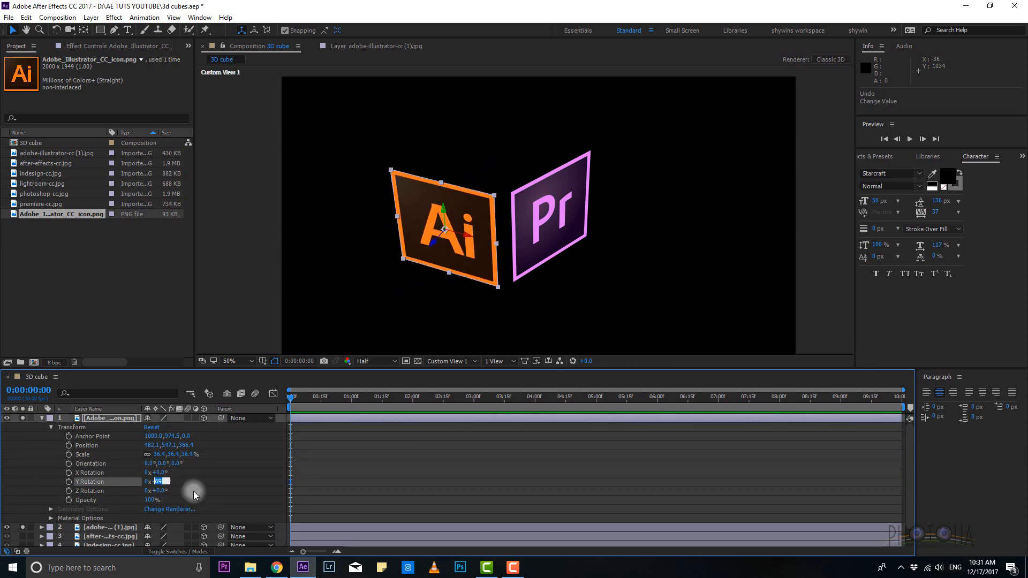
{"action": "type", "text": "90"}
{"action": "left_click", "coordinate": [312, 523]}
{"action": "left_click_drag", "start_coordinate": [461, 256], "coordinate": [545, 254]}
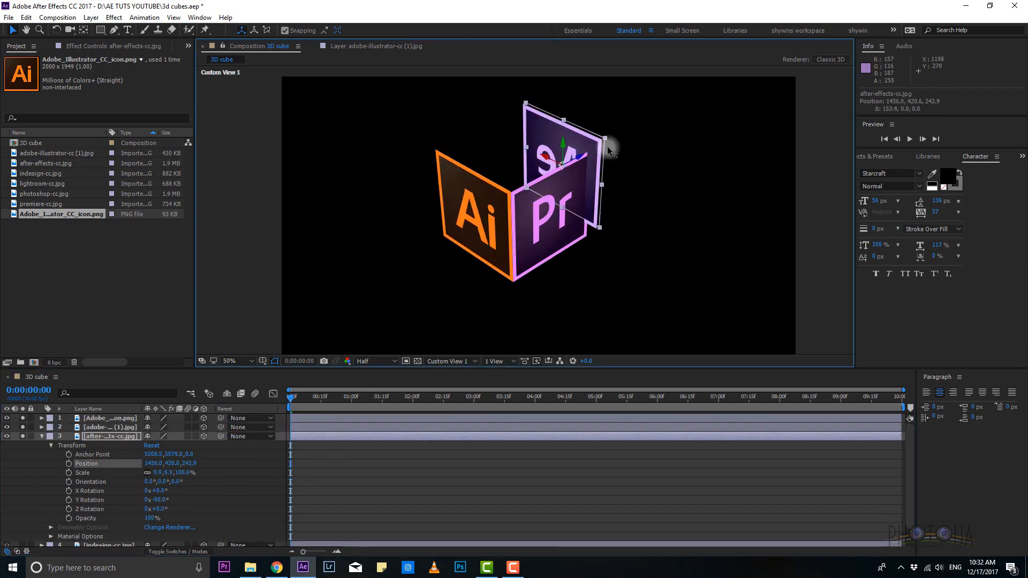
Align the After Effects logo with the right edge of the Premiere face, at about 1425.3, 560.0, 338.6.
{"action": "left_click_drag", "start_coordinate": [608, 145], "coordinate": [607, 160]}
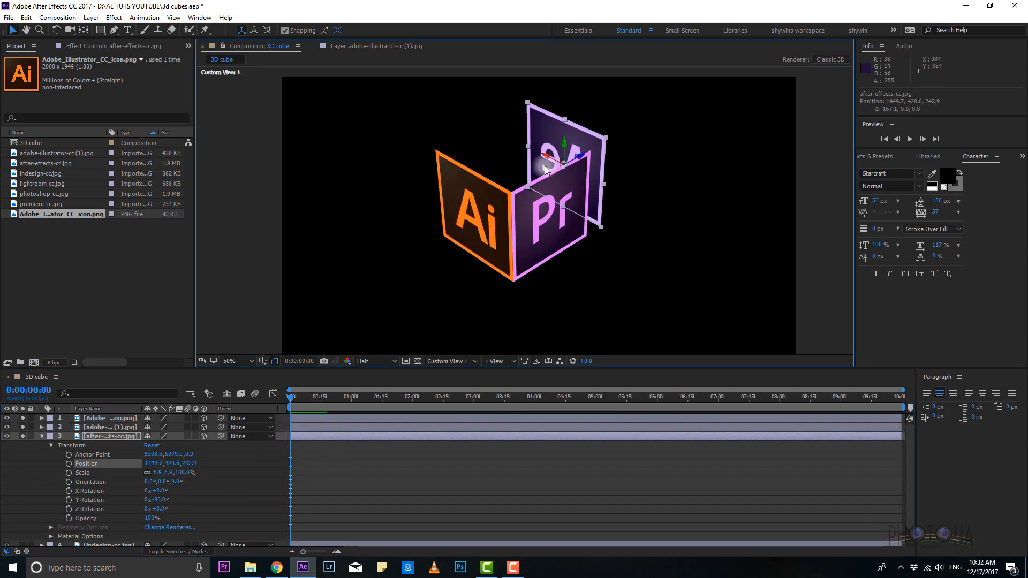
{"action": "mouse_move", "coordinate": [545, 166]}
{"action": "left_mouse_down"}
{"action": "mouse_move", "coordinate": [554, 139]}
{"action": "mouse_move", "coordinate": [564, 171]}
{"action": "left_mouse_up"}
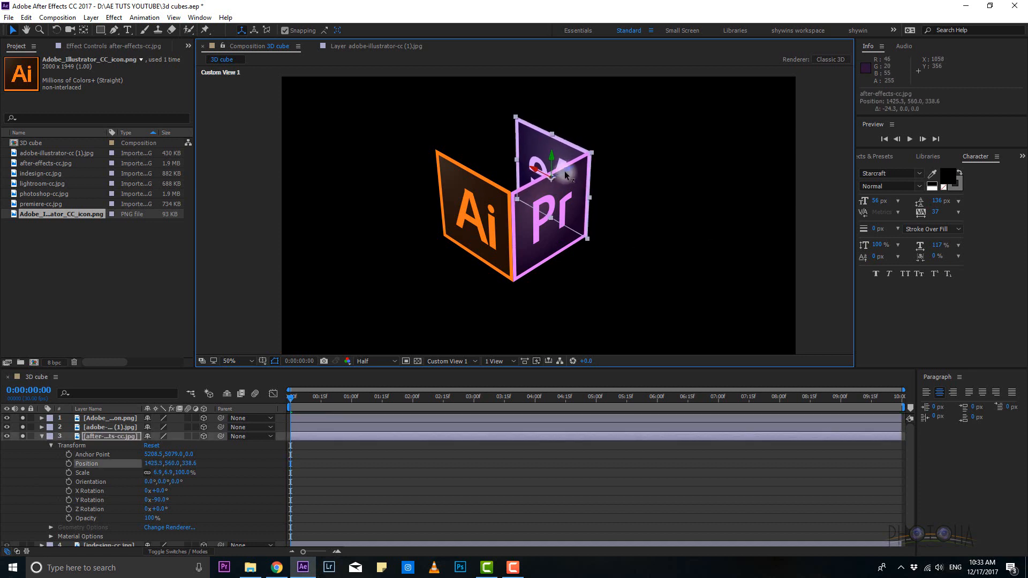
{"action": "left_click", "coordinate": [42, 436]}
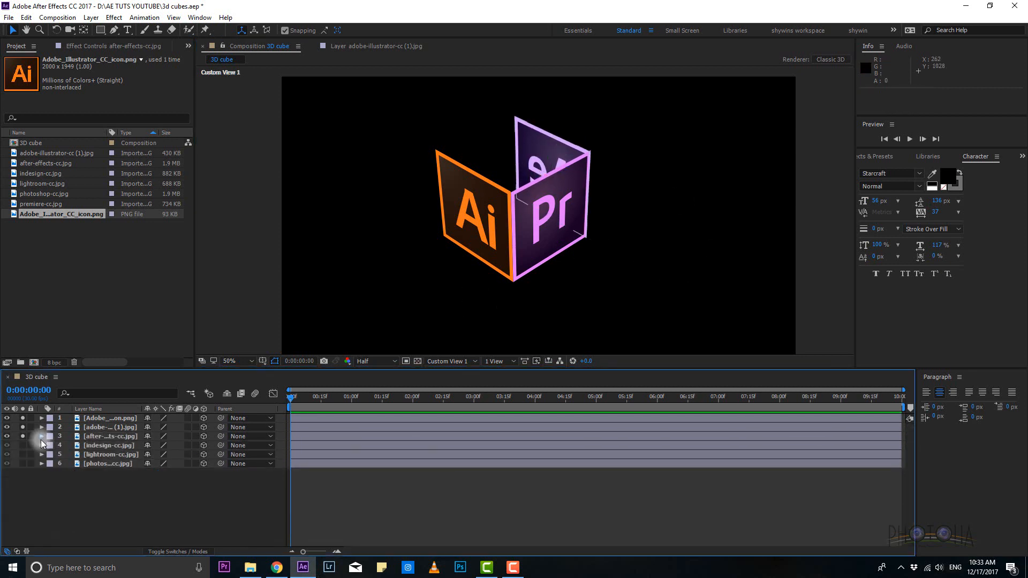
Solo the InDesign layer above the Illustrator face and set its Y Rotation to 180°.
{"action": "left_click", "coordinate": [22, 445]}
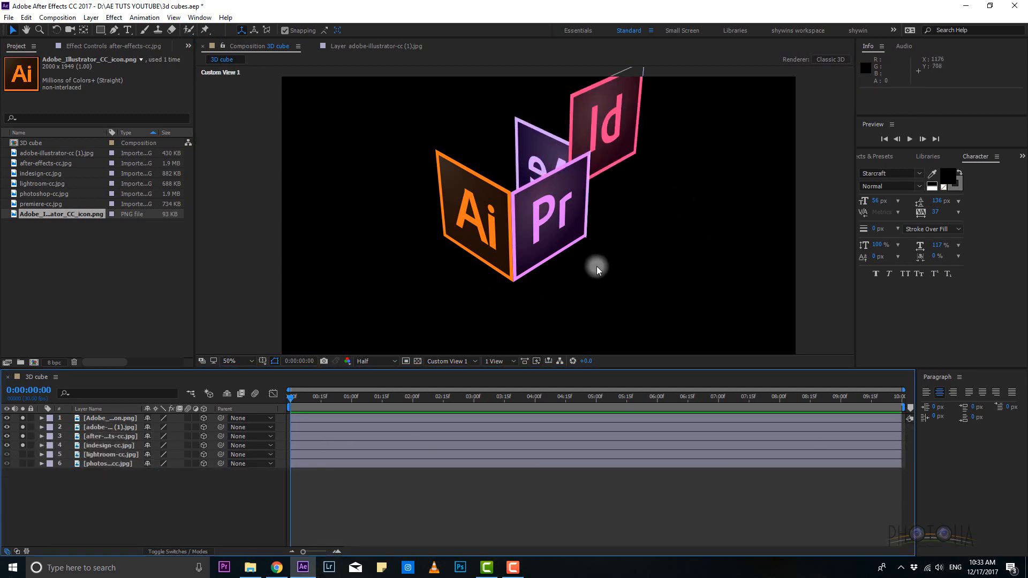
{"action": "left_click_drag", "start_coordinate": [615, 146], "coordinate": [475, 145]}
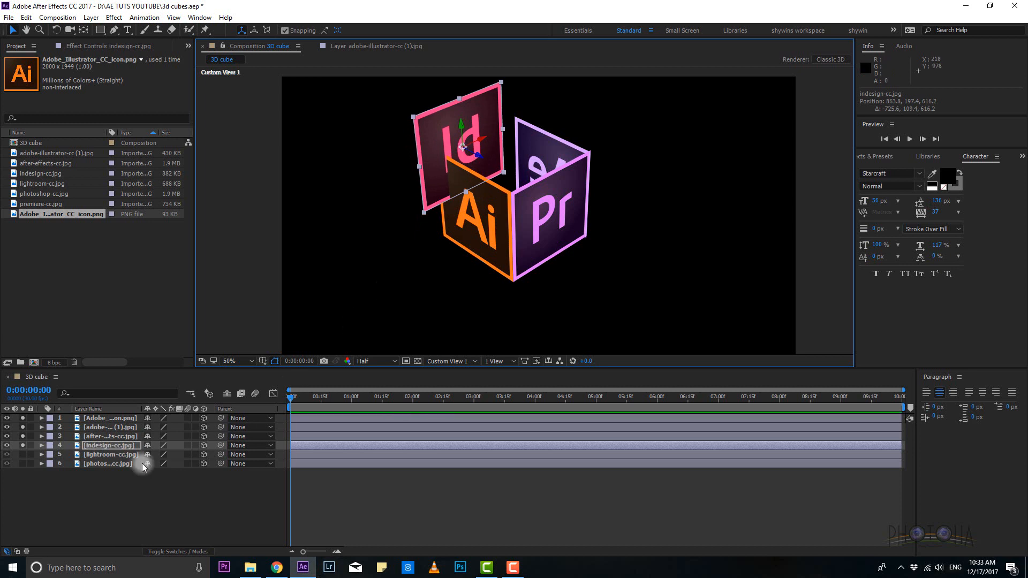
{"action": "left_click", "coordinate": [42, 445]}
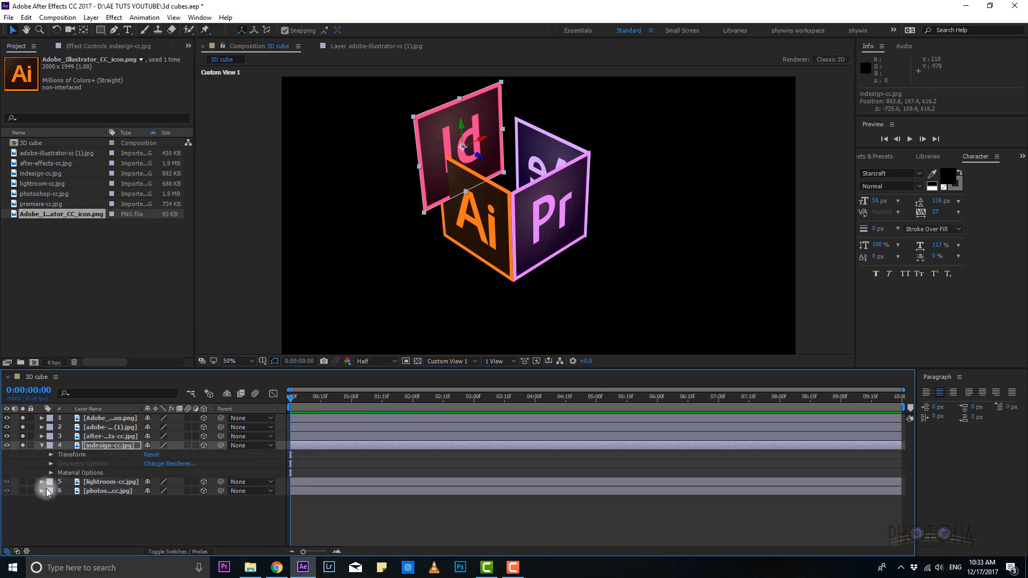
{"action": "left_click", "coordinate": [51, 455]}
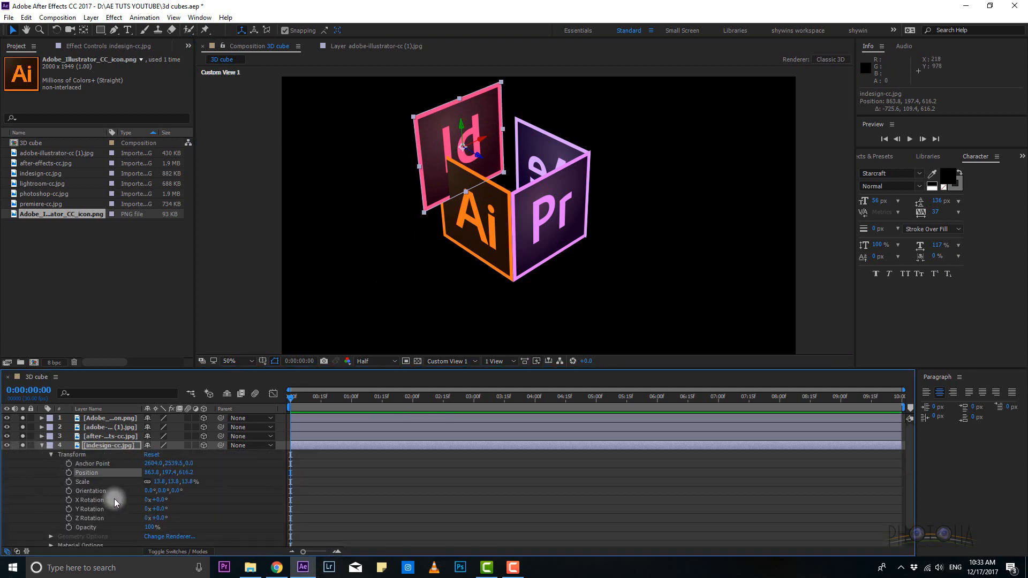
{"action": "left_click", "coordinate": [158, 510]}
{"action": "type", "text": "18"}
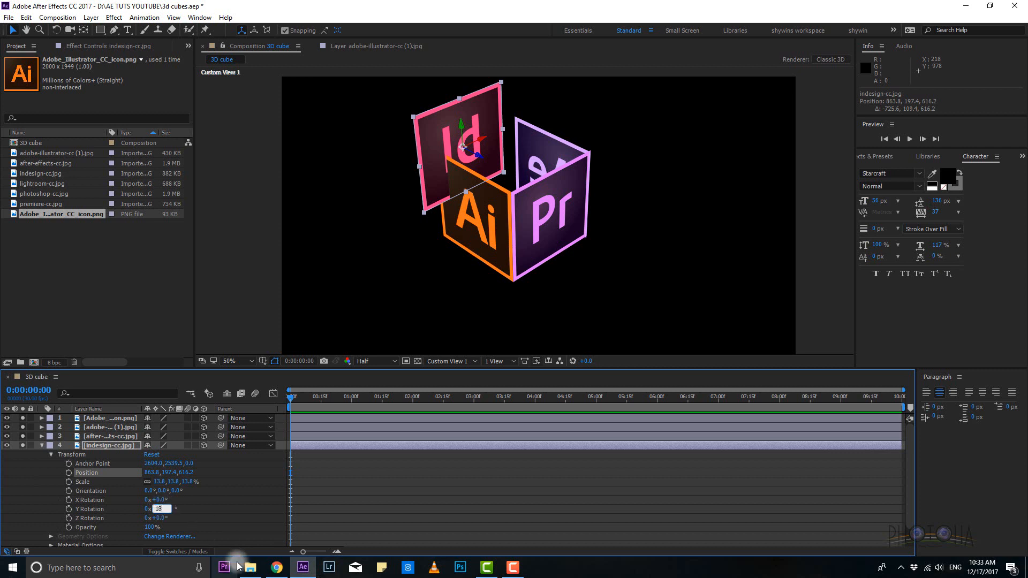
{"action": "type", "text": "0"}
{"action": "key", "text": "Return"}
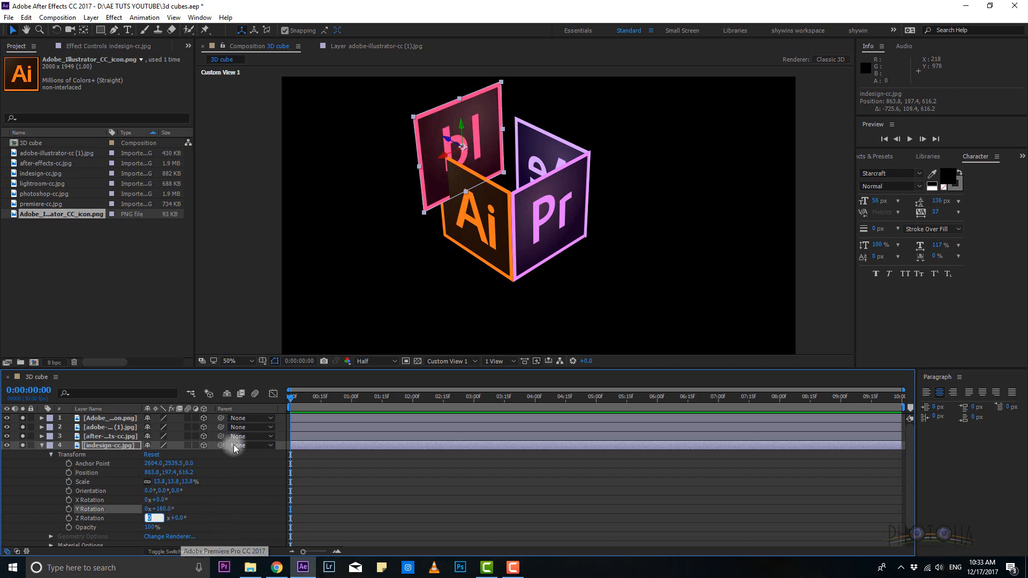
Move the InDesign logo to about 1066.6, 544.7, 707.3 as the cube's back face, joining the Illustrator and After Effects faces.
{"action": "left_click_drag", "start_coordinate": [490, 161], "coordinate": [489, 198]}
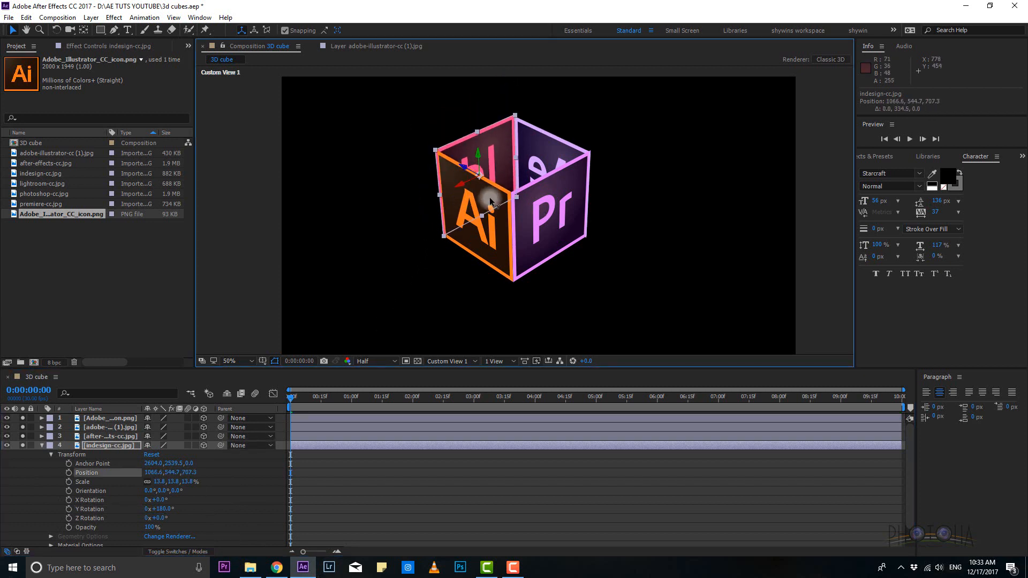
{"action": "left_click", "coordinate": [629, 301]}
{"action": "left_click", "coordinate": [42, 445]}
Solo the Lightroom layer and move its logo beside the cube, to about 138.0, 634.9, 556.9.
{"action": "left_click", "coordinate": [22, 455]}
{"action": "left_click_drag", "start_coordinate": [462, 322], "coordinate": [376, 258]}
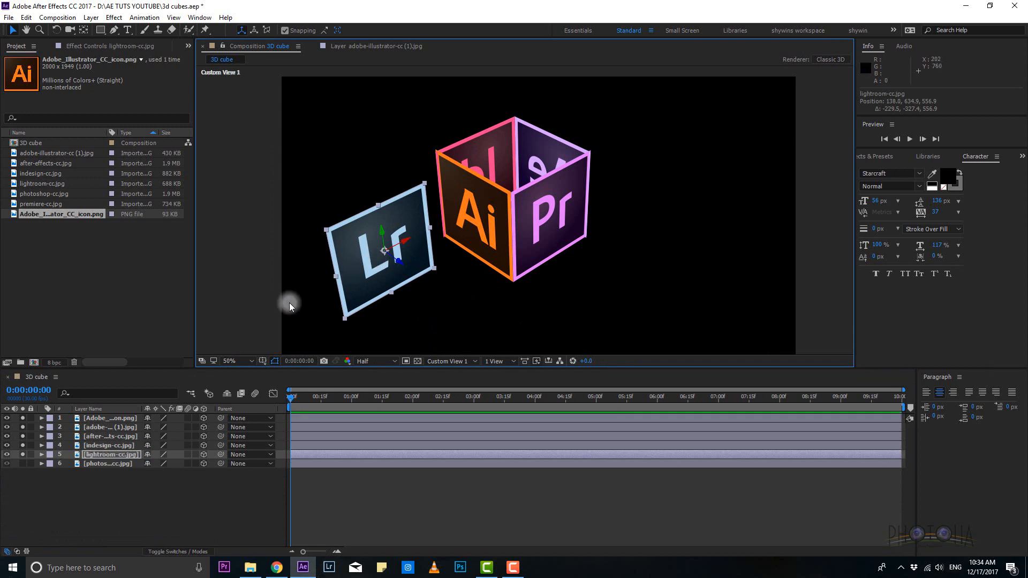
{"action": "left_click", "coordinate": [41, 455]}
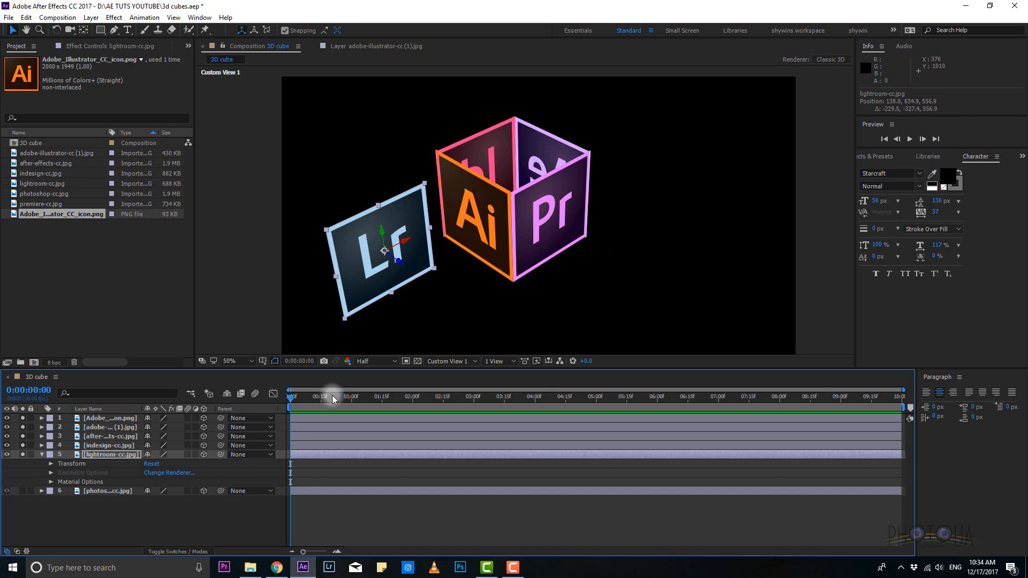
{"action": "left_click", "coordinate": [51, 464]}
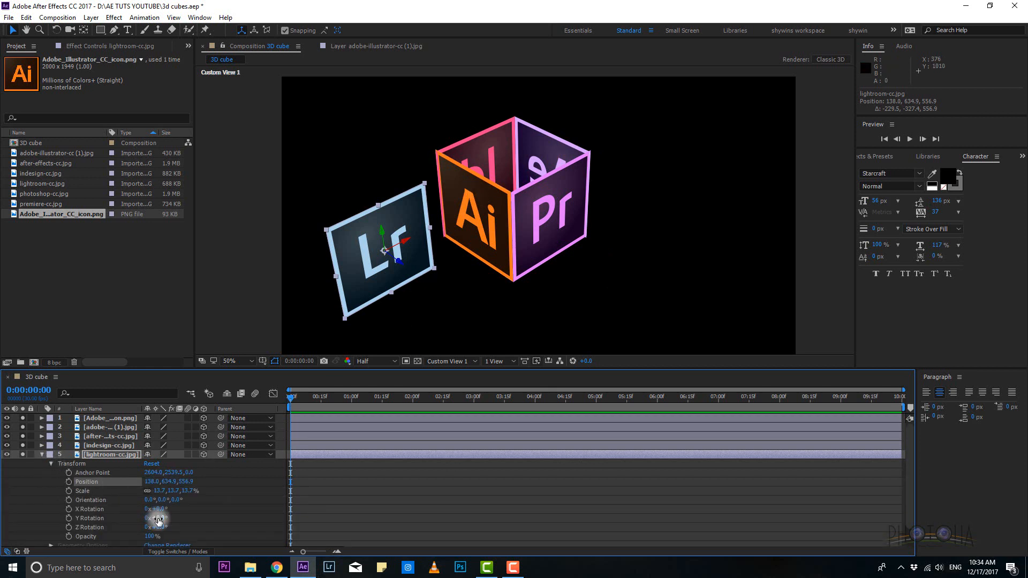
Try an X Rotation of 90° on the Lightroom logo.
{"action": "left_click", "coordinate": [159, 509]}
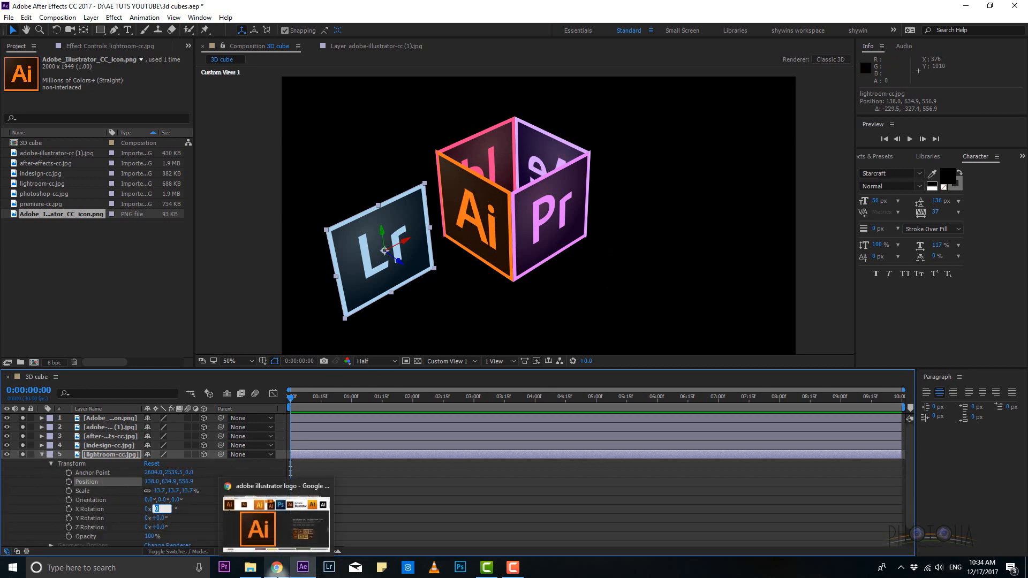
{"action": "type", "text": "90"}
{"action": "key", "text": "Tab"}
Set the Lightroom logo's X Rotation to -90°.
{"action": "left_click", "coordinate": [161, 509]}
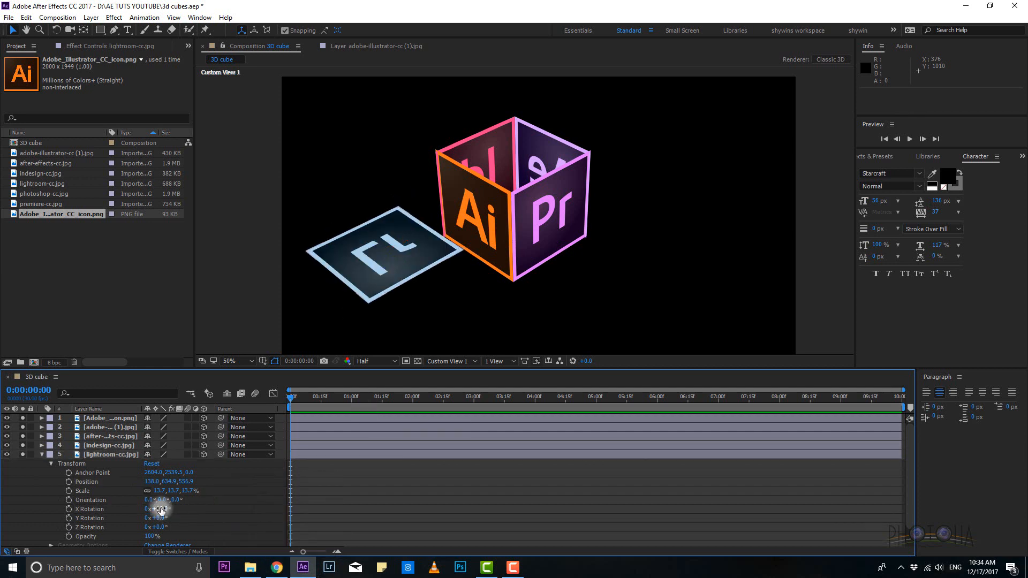
{"action": "type", "text": "-90"}
{"action": "key", "text": "Tab"}
Move the Lightroom logo to about 1066.6, 208.9, 344.7 as the cube's top face, aligned with the side faces.
{"action": "left_click_drag", "start_coordinate": [386, 252], "coordinate": [527, 2]}
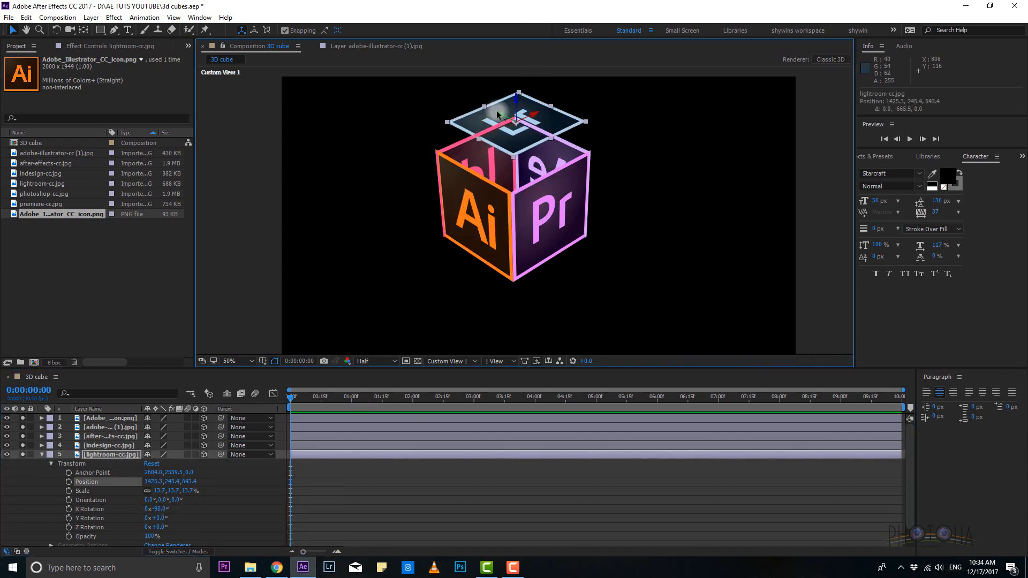
{"action": "left_click_drag", "start_coordinate": [536, 112], "coordinate": [464, 166]}
{"action": "left_click_drag", "start_coordinate": [463, 129], "coordinate": [498, 142]}
{"action": "left_click", "coordinate": [520, 284]}
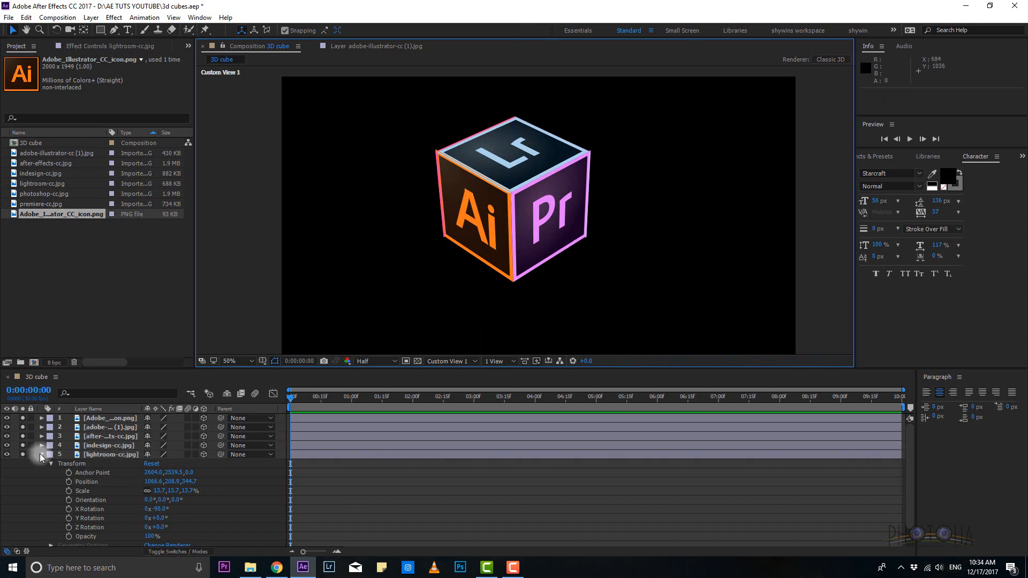
{"action": "left_click", "coordinate": [42, 454]}
Solo the Photoshop layer and set its X Rotation to 90°.
{"action": "left_click", "coordinate": [7, 464]}
{"action": "left_click", "coordinate": [614, 226]}
{"action": "left_click", "coordinate": [42, 464]}
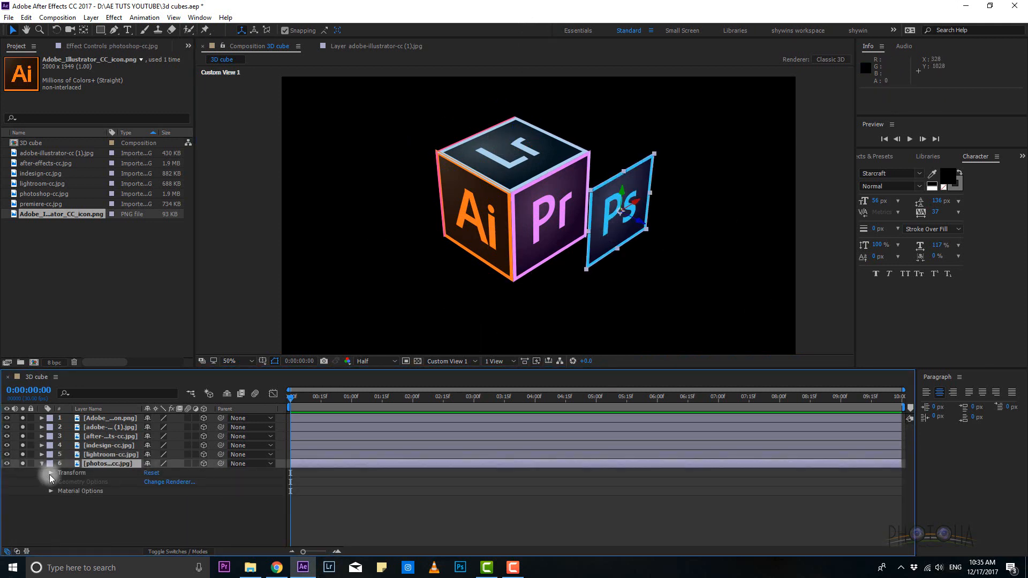
{"action": "left_click", "coordinate": [51, 473]}
{"action": "left_click", "coordinate": [159, 516]}
{"action": "type", "text": "90"}
{"action": "key", "text": "Tab"}
Move the Photoshop logo beneath the cube as its bottom face, aligned with the side faces, and collapse its layer properties.
{"action": "left_click_drag", "start_coordinate": [611, 218], "coordinate": [490, 230]}
{"action": "left_click", "coordinate": [615, 319]}
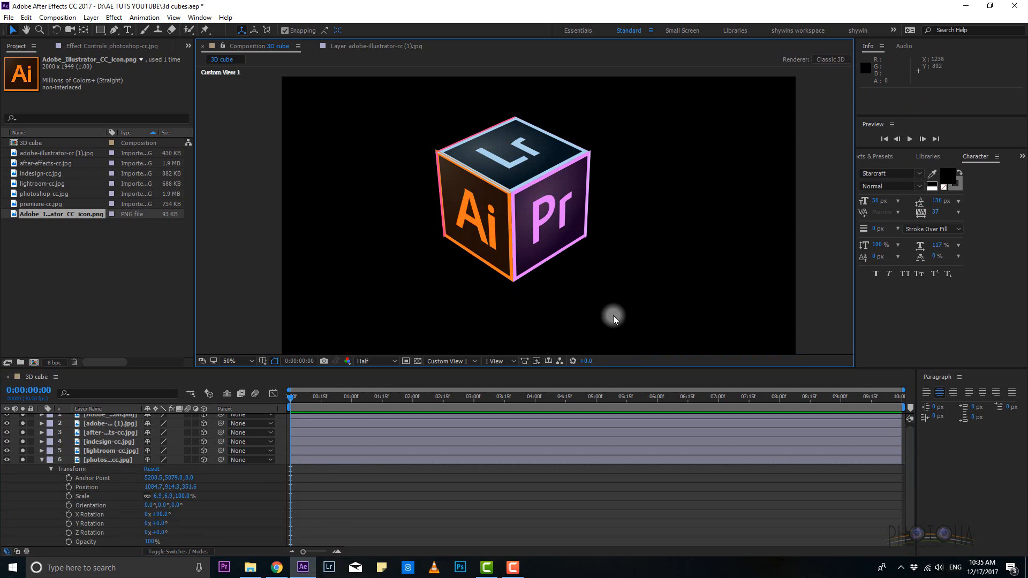
{"action": "left_click", "coordinate": [42, 460]}
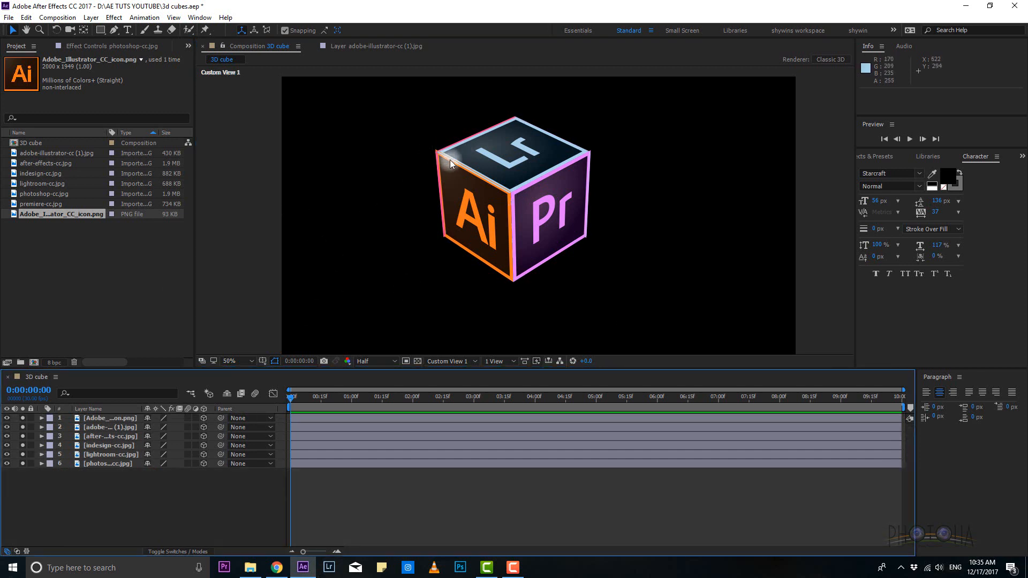
Add a two-node camera named Camera 1 with the 50mm preset to the composition.
{"action": "left_click", "coordinate": [144, 493]}
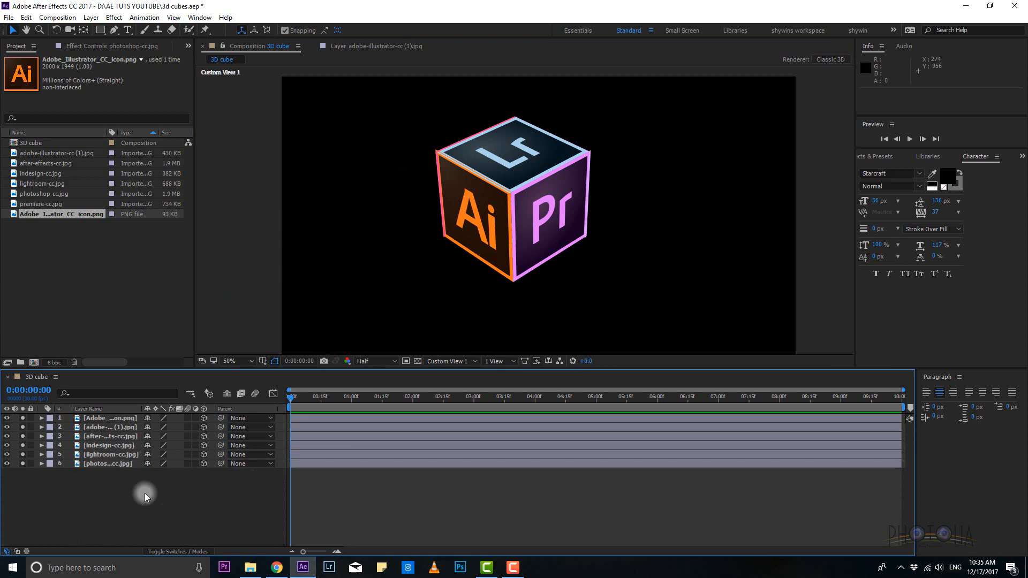
{"action": "right_click", "coordinate": [118, 502]}
{"action": "mouse_move", "coordinate": [169, 403]}
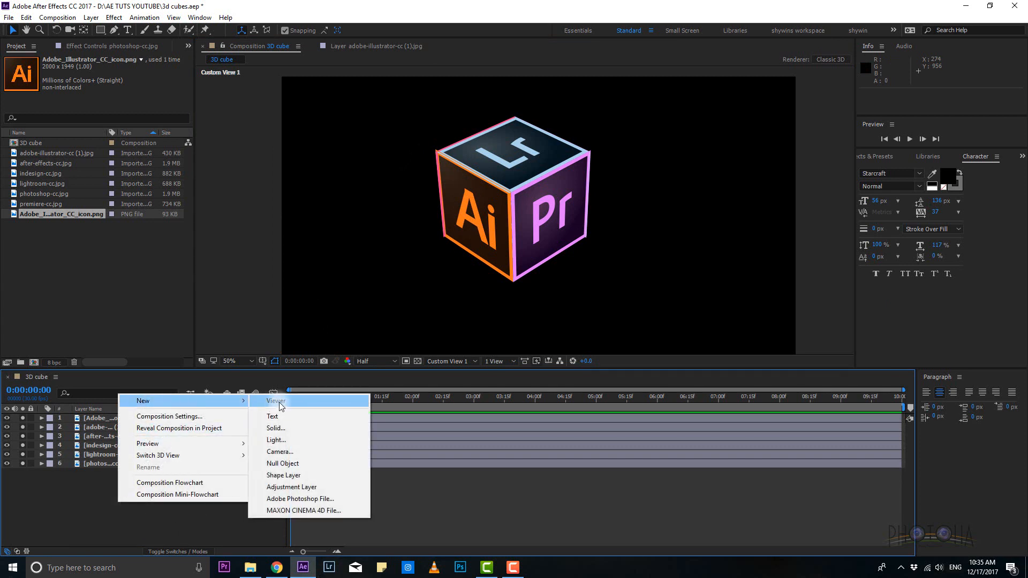
{"action": "left_click", "coordinate": [283, 451]}
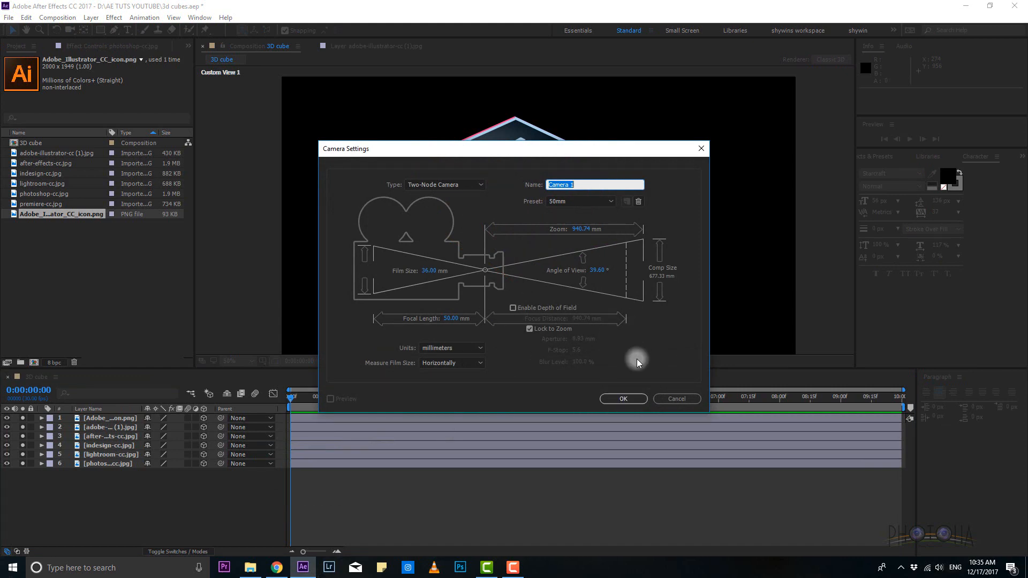
{"action": "left_click", "coordinate": [626, 399]}
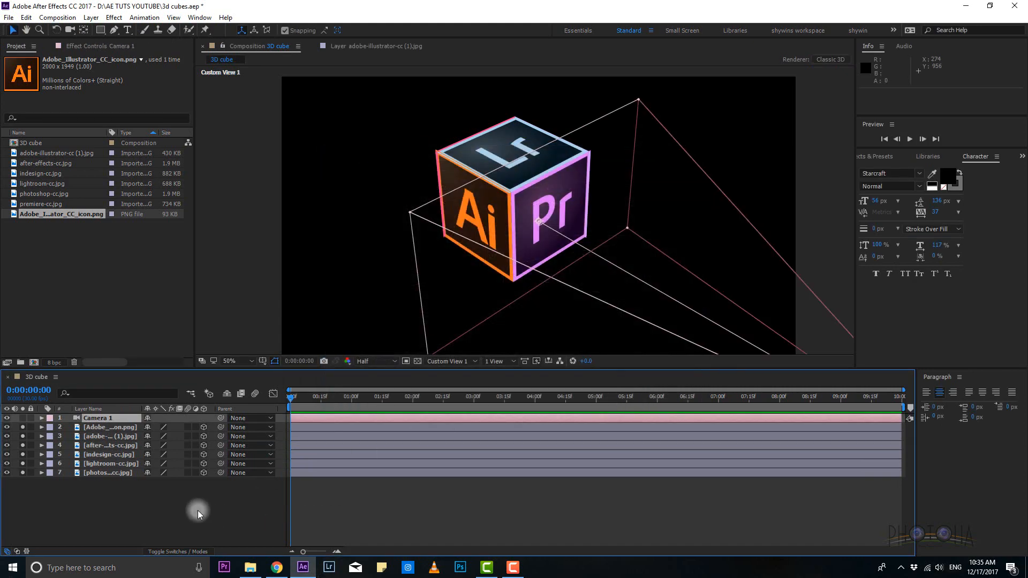
{"action": "left_click", "coordinate": [181, 518]}
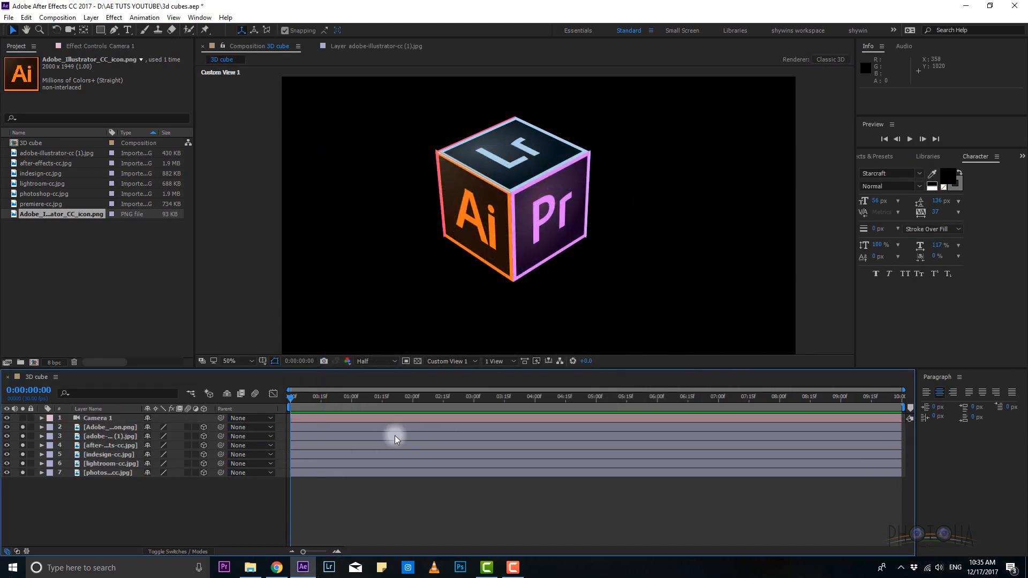
Switch the viewer to Active Camera and orbit the camera around to the Illustrator and InDesign faces.
{"action": "left_click", "coordinate": [447, 361]}
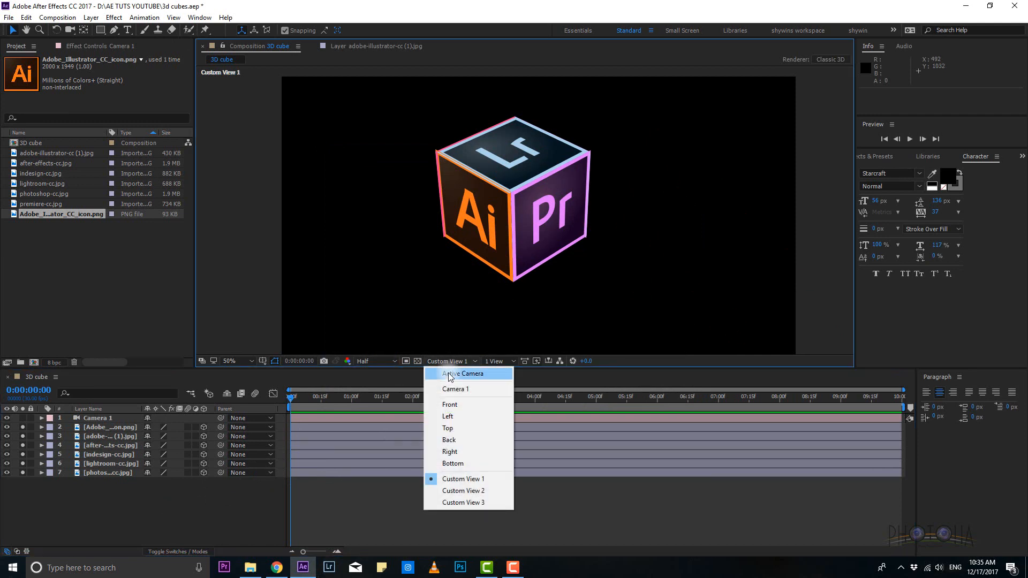
{"action": "left_click", "coordinate": [450, 374]}
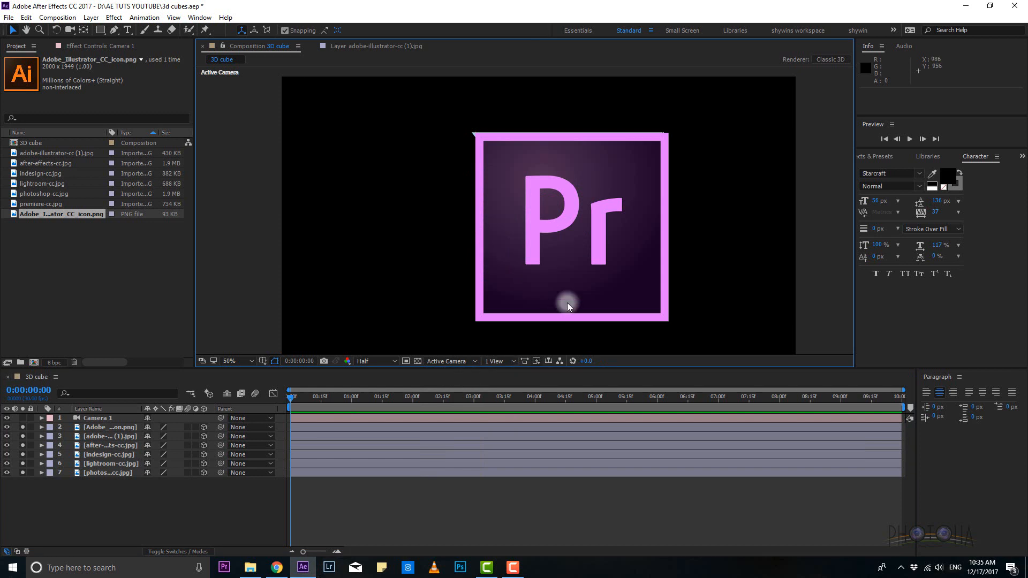
{"action": "key", "text": "c"}
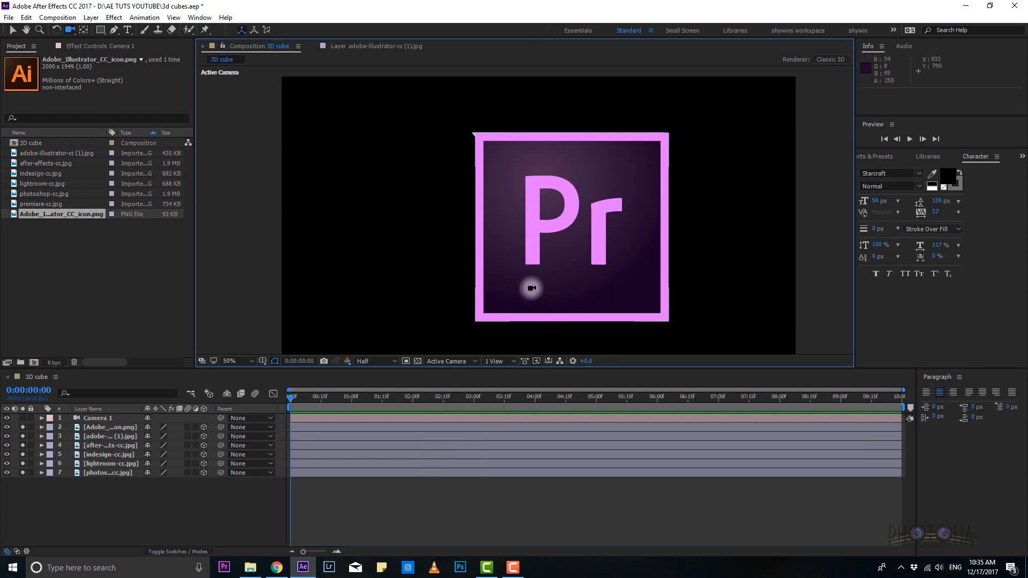
{"action": "left_click_drag", "start_coordinate": [497, 258], "coordinate": [712, 272]}
{"action": "left_click_drag", "start_coordinate": [682, 267], "coordinate": [625, 259]}
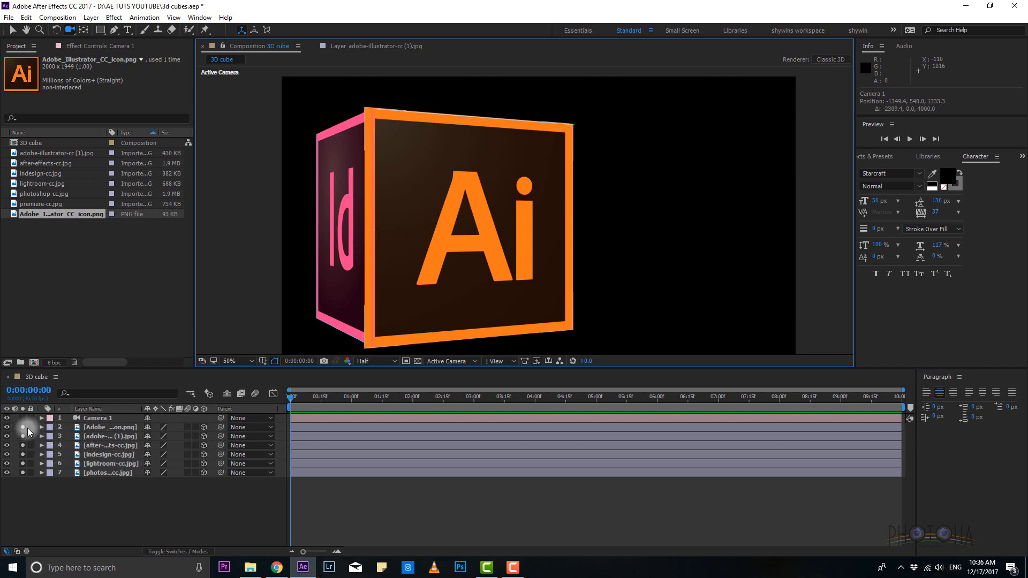
Shift the InDesign face outward along Z to about 1066.6, 558.8, 729.4 so it meets the Illustrator face's edge.
{"action": "key", "text": "v"}
{"action": "left_click", "coordinate": [348, 280]}
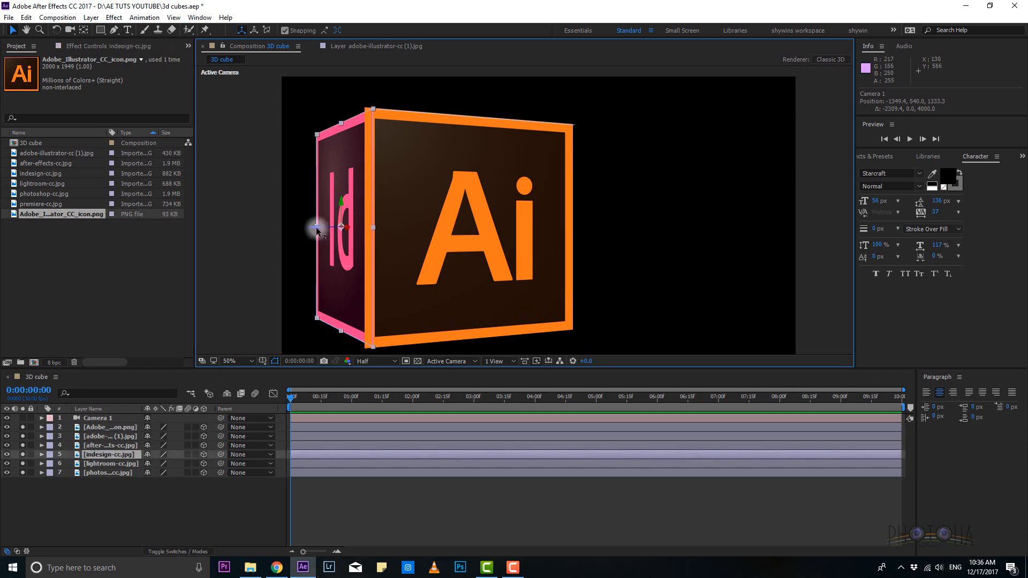
{"action": "left_click_drag", "start_coordinate": [317, 228], "coordinate": [311, 230]}
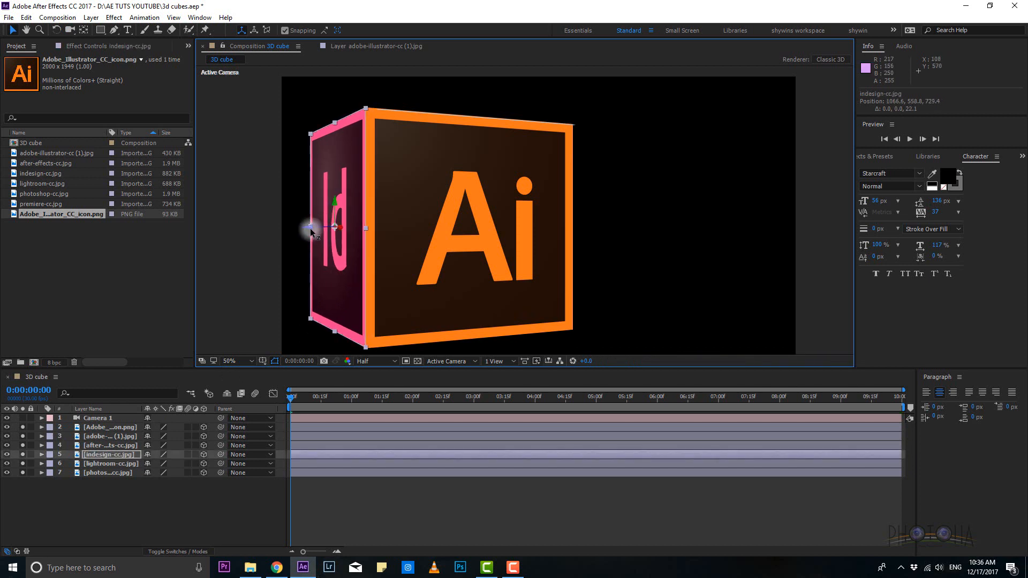
{"action": "left_click", "coordinate": [718, 253]}
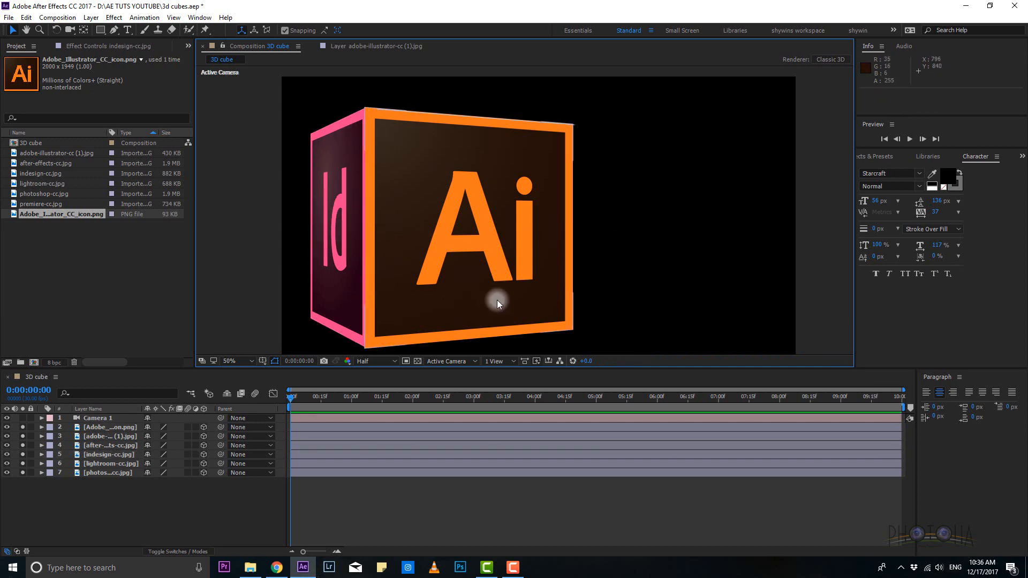
Orbit the camera to the Premiere side and nudge the Illustrator face outward to about 707.9, 558.8, 365.6.
{"action": "key", "text": "c"}
{"action": "left_click_drag", "start_coordinate": [502, 265], "coordinate": [450, 266]}
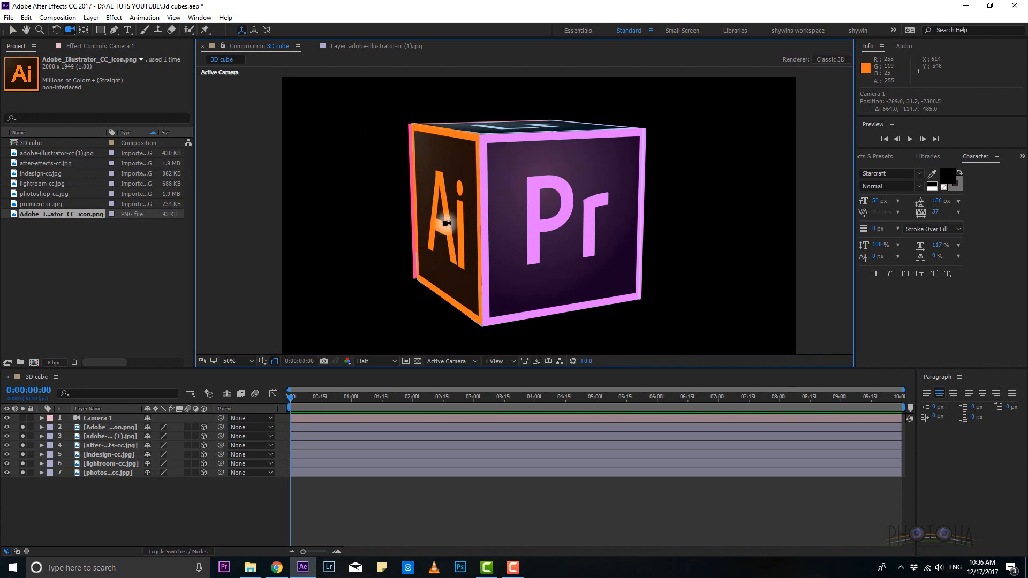
{"action": "key", "text": "v"}
{"action": "left_click", "coordinate": [423, 220]}
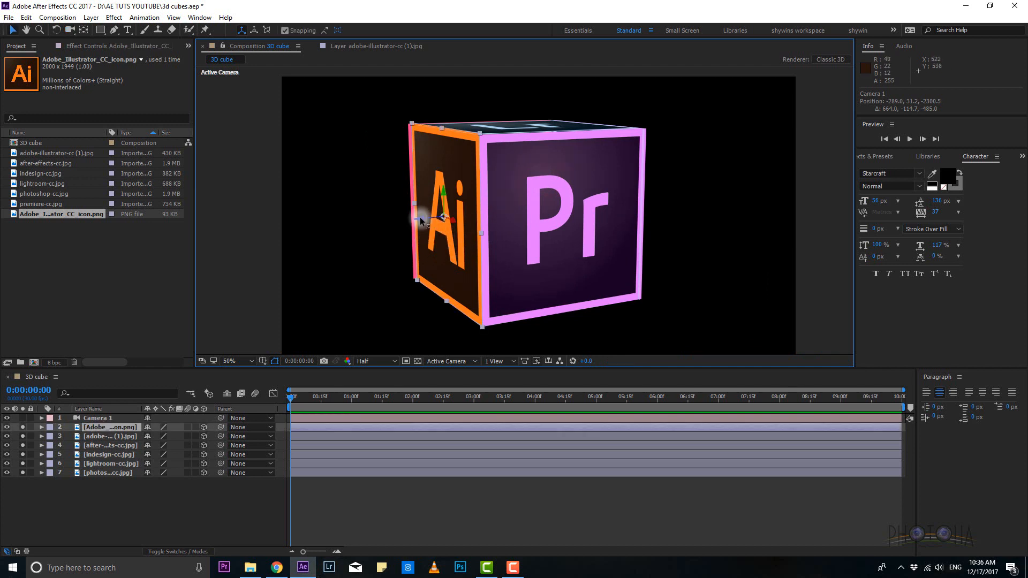
{"action": "left_click_drag", "start_coordinate": [420, 217], "coordinate": [417, 217]}
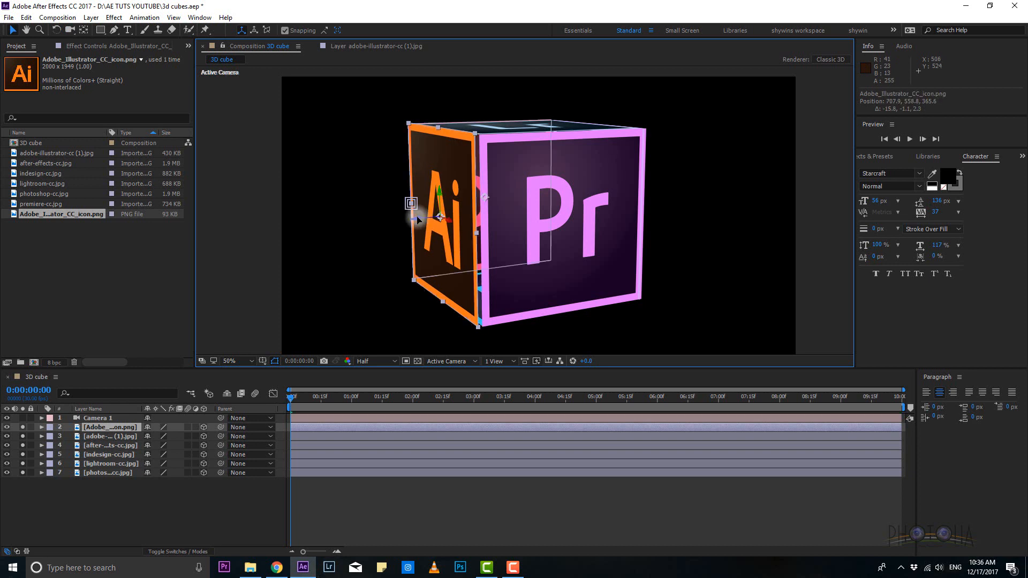
{"action": "left_click", "coordinate": [725, 291]}
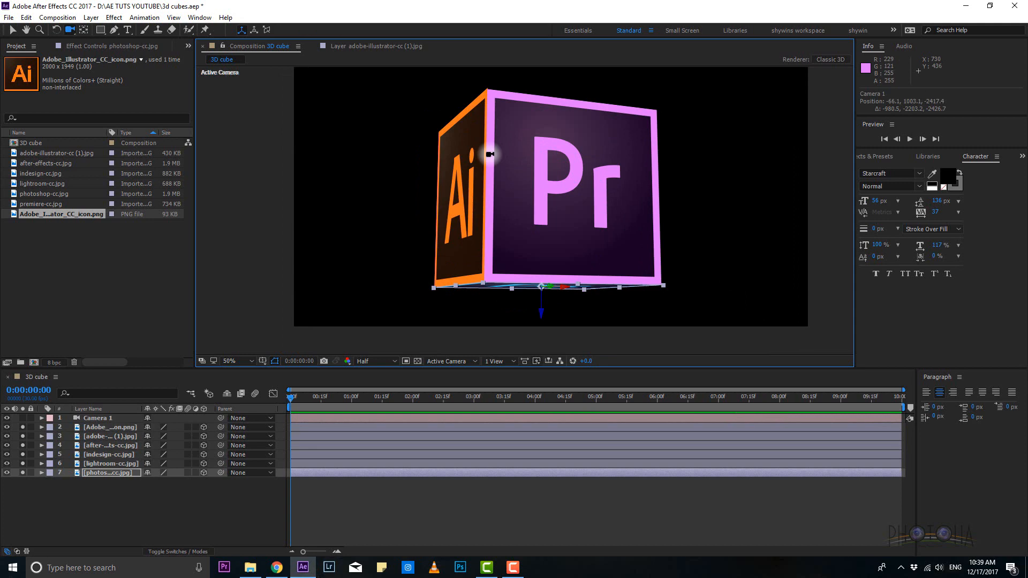
Pre-compose the six logo layers as "3d cube", moving all attributes into the new composition.
{"action": "left_click", "coordinate": [110, 427], "text": "shift"}
{"action": "right_click", "coordinate": [90, 454]}
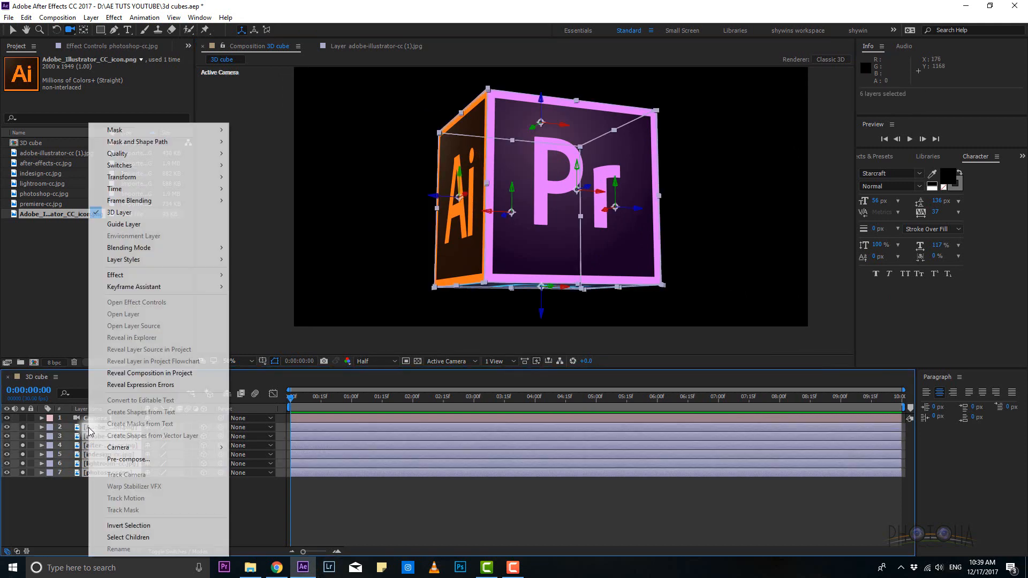
{"action": "left_click", "coordinate": [141, 464]}
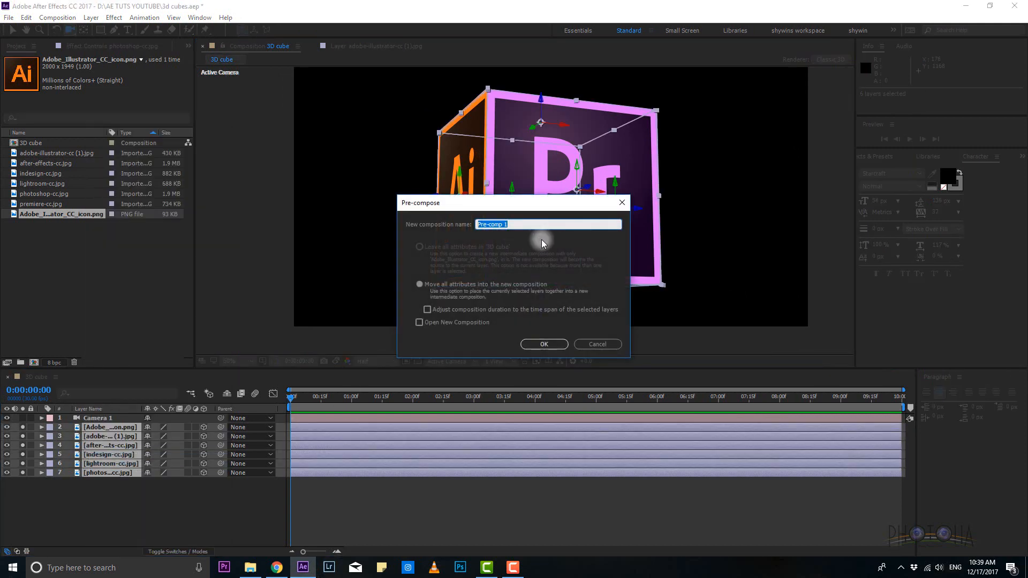
{"action": "type", "text": "cube"}
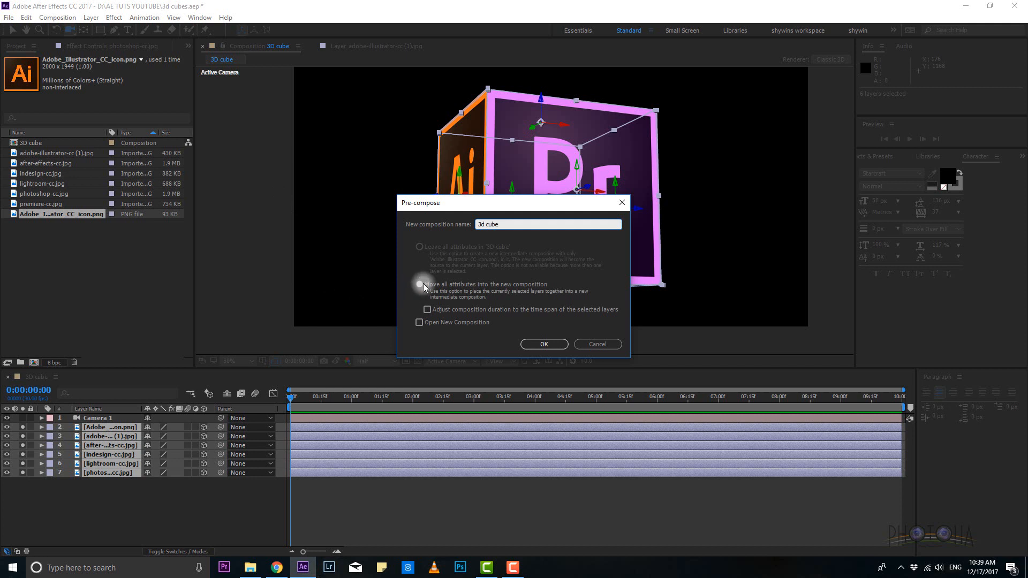
{"action": "left_click", "coordinate": [537, 343]}
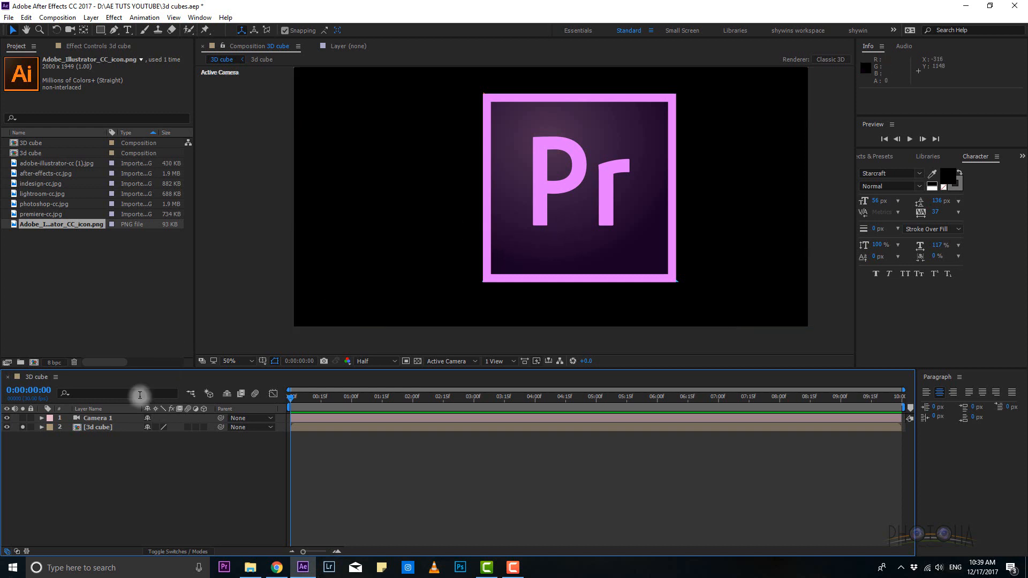
Create a 1920 × 1080, 30 fps, 10-second composition named "lower thirds" and return to the 3D cube composition.
{"action": "left_click", "coordinate": [61, 19]}
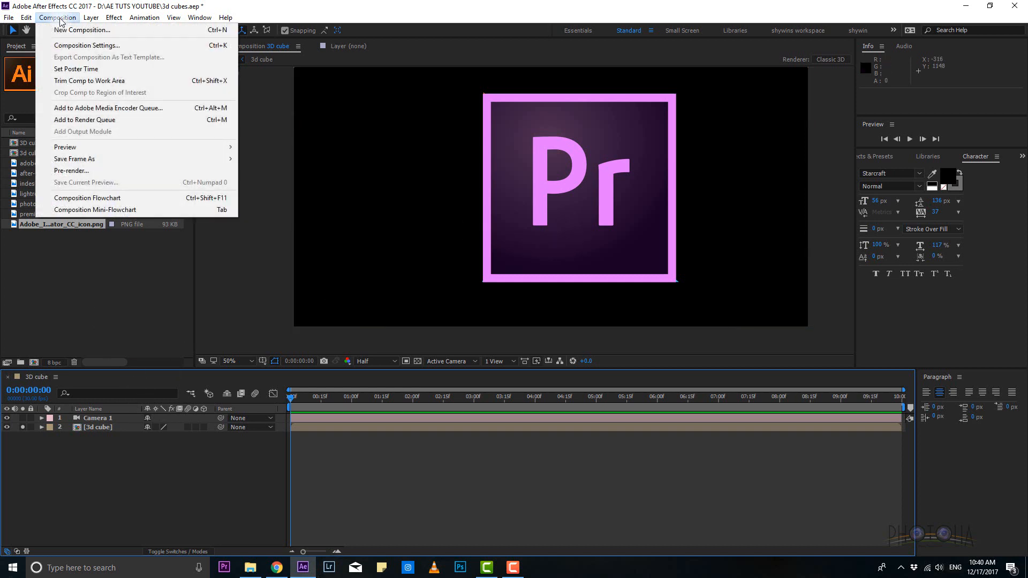
{"action": "left_click", "coordinate": [74, 31]}
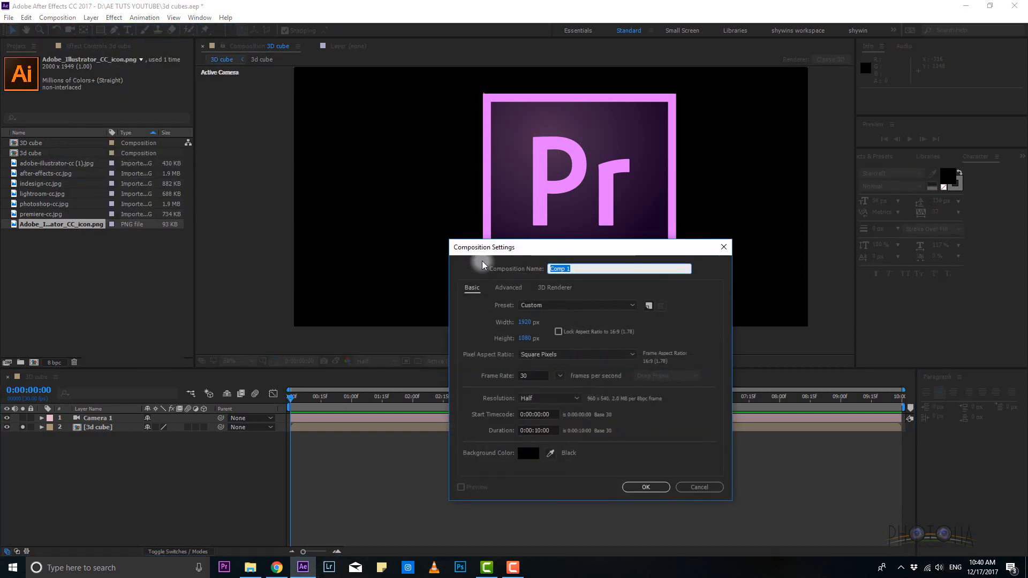
{"action": "type", "text": "lower thirds"}
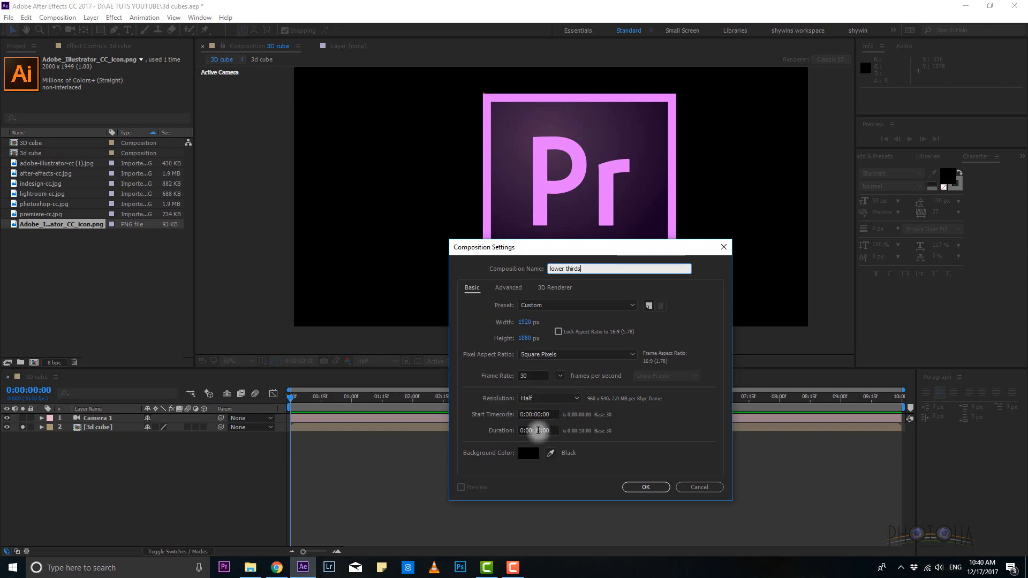
{"action": "left_click", "coordinate": [645, 487]}
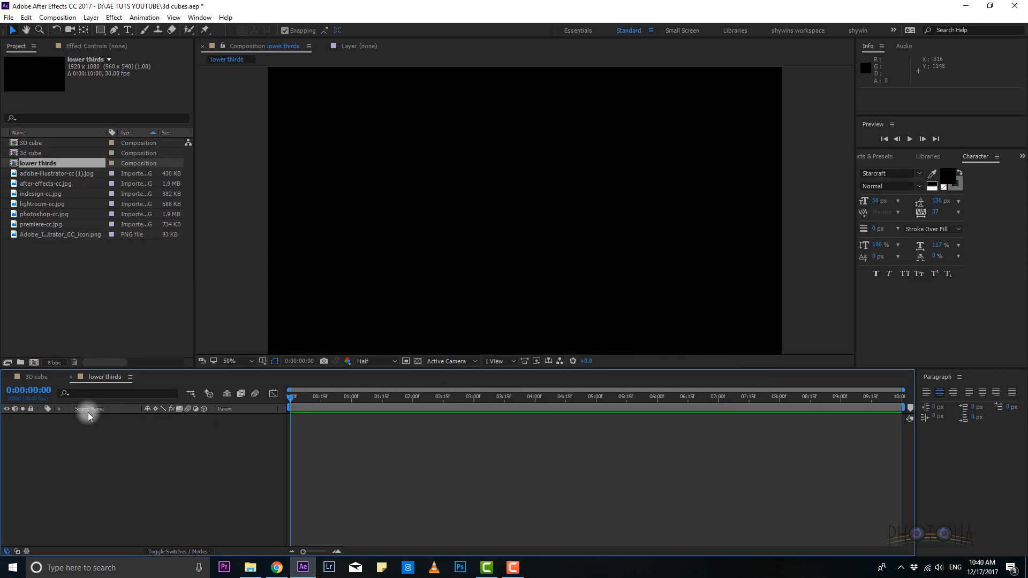
{"action": "left_click", "coordinate": [43, 381]}
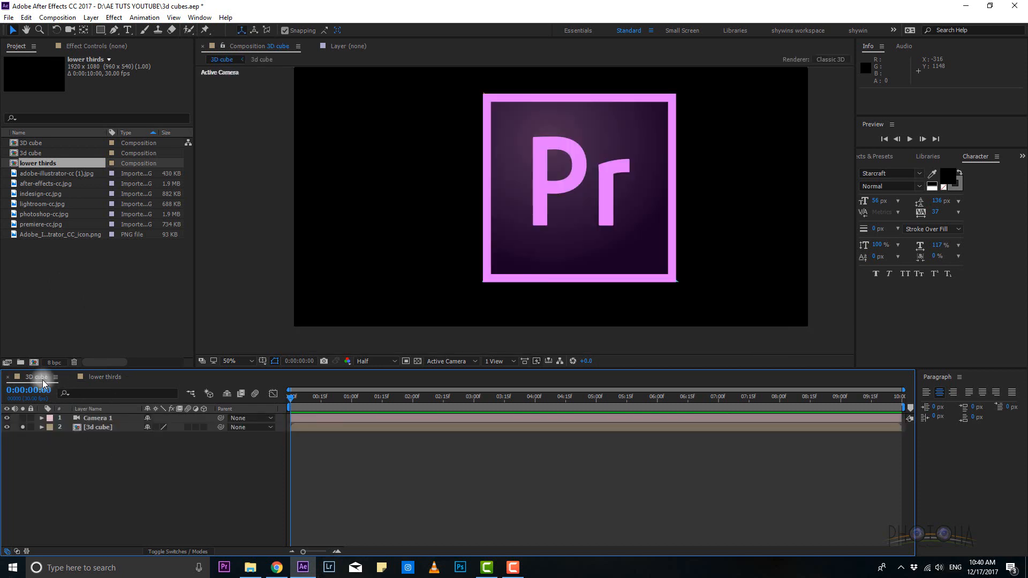
Add the pre-composed "3d cube" composition as a layer in the lower thirds composition.
{"action": "left_click", "coordinate": [99, 427]}
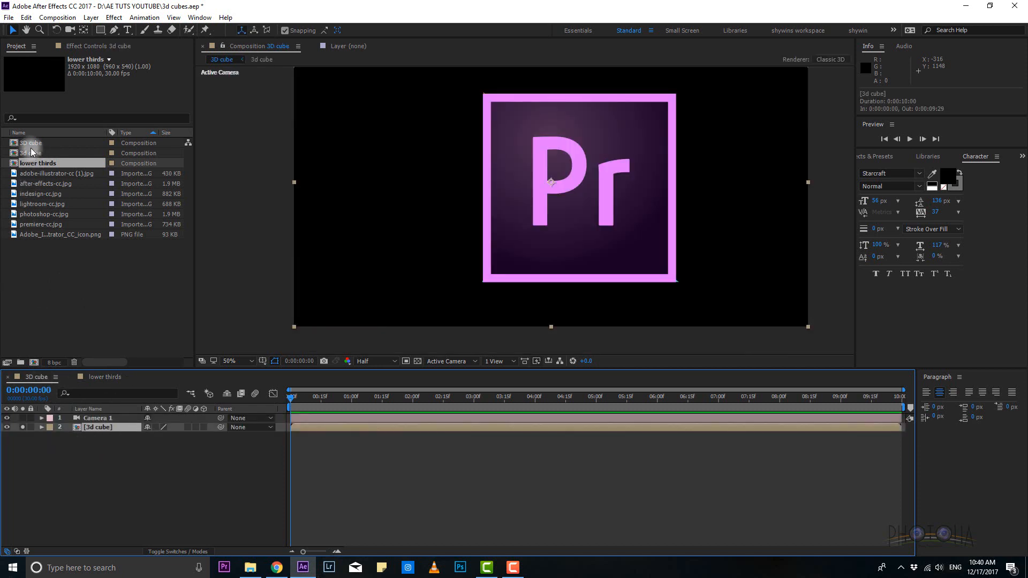
{"action": "left_click", "coordinate": [105, 377]}
{"action": "left_click", "coordinate": [125, 451]}
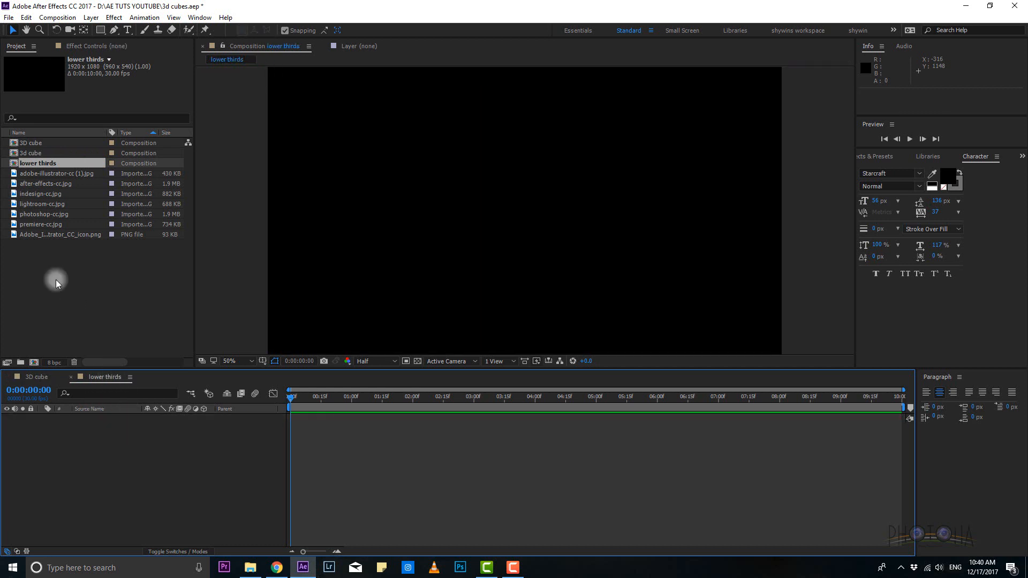
{"action": "left_click", "coordinate": [37, 153]}
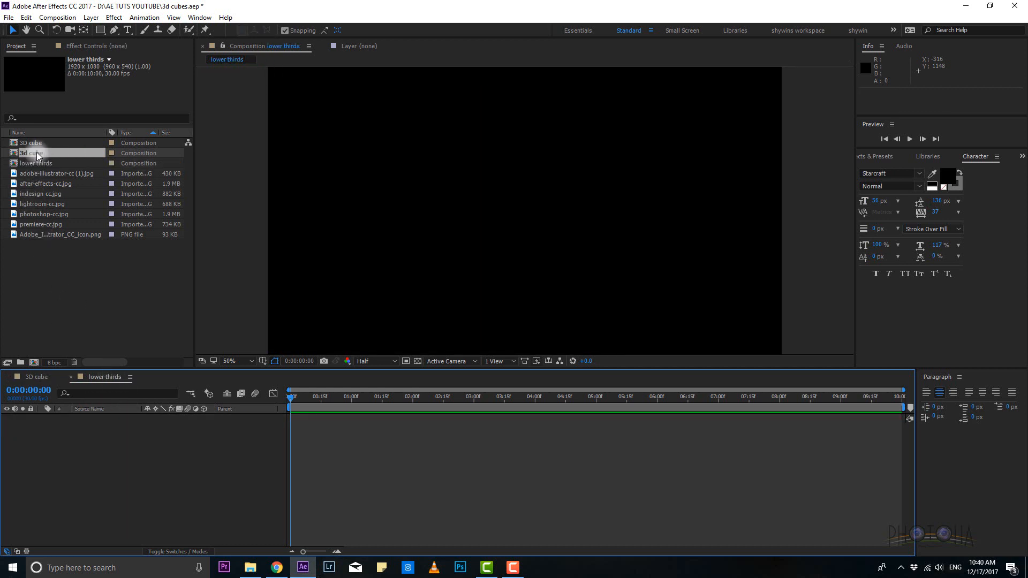
{"action": "left_click_drag", "start_coordinate": [36, 153], "coordinate": [78, 464]}
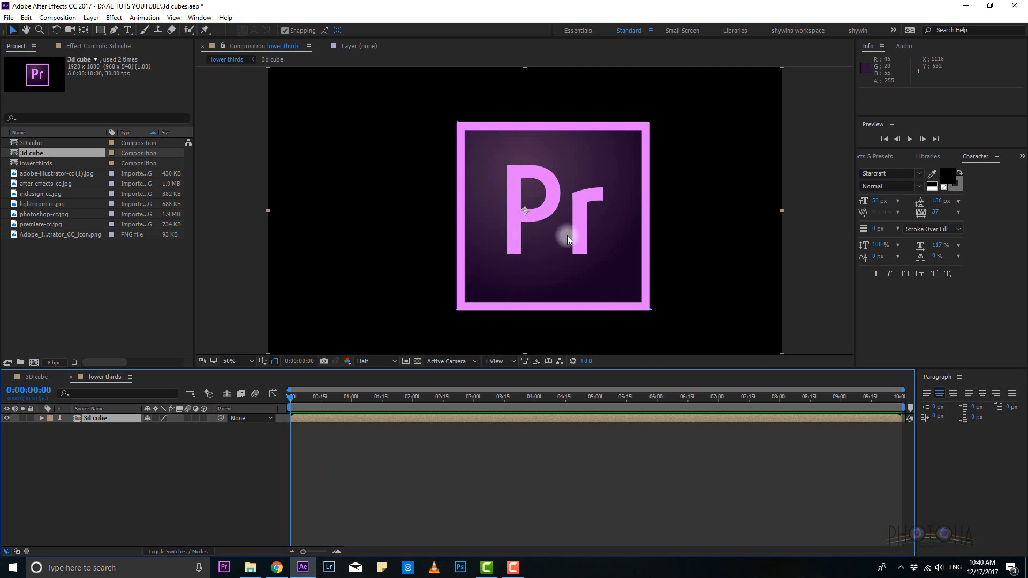
{"action": "left_click_drag", "start_coordinate": [567, 235], "coordinate": [456, 238]}
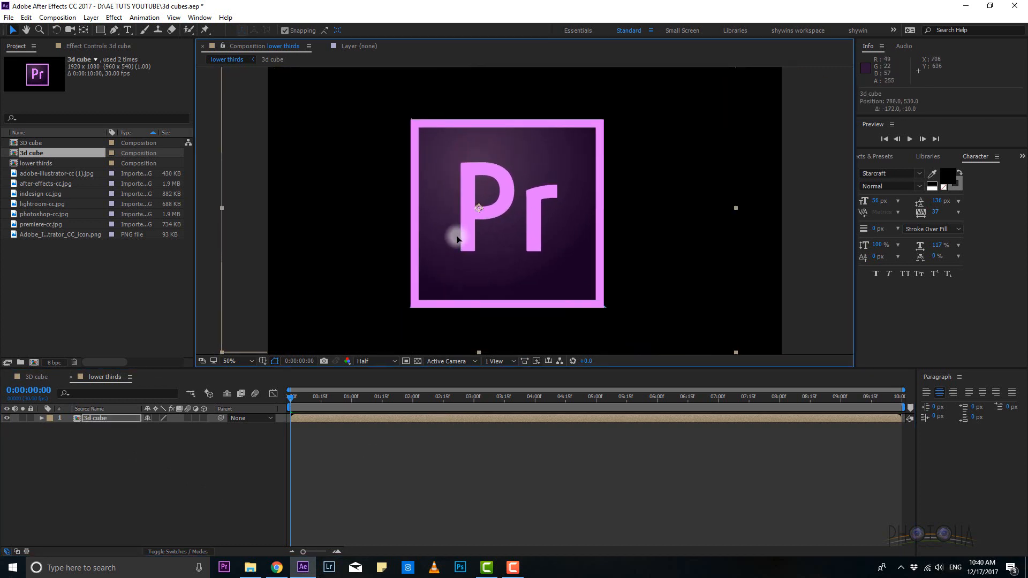
{"action": "key", "text": "ctrl+z"}
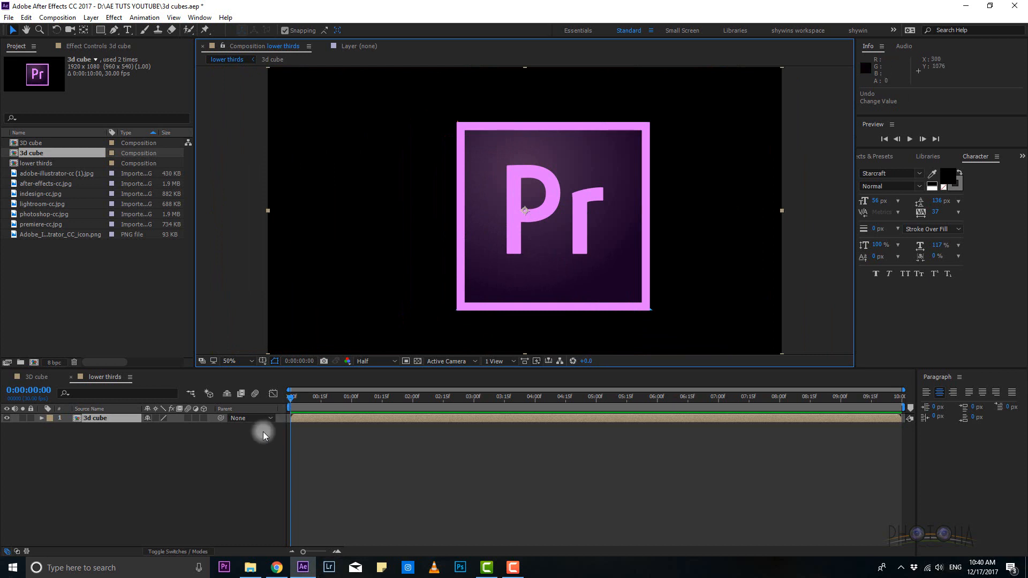
{"action": "left_click", "coordinate": [226, 465]}
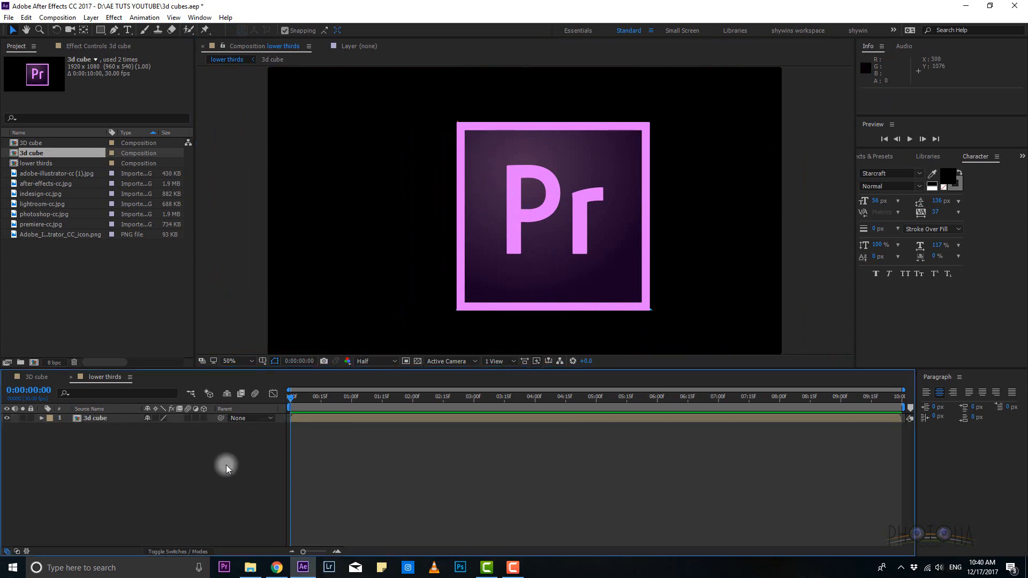
Make the 3d cube layer three-dimensional and collapse its transformations so the nested faces keep their depth.
{"action": "left_click", "coordinate": [204, 418]}
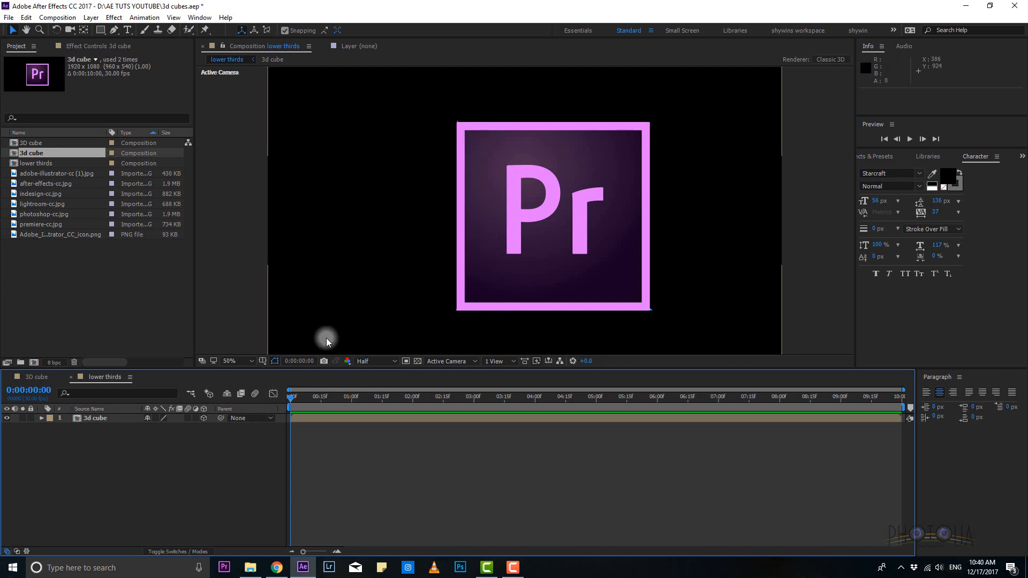
{"action": "left_click_drag", "start_coordinate": [500, 237], "coordinate": [520, 228]}
{"action": "key", "text": "ctrl+z"}
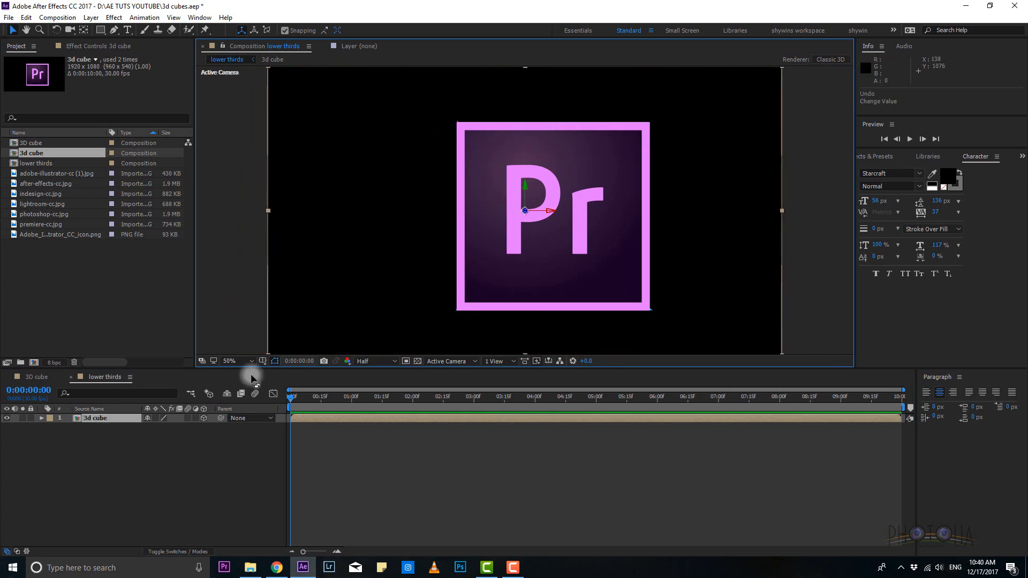
{"action": "left_click", "coordinate": [157, 418]}
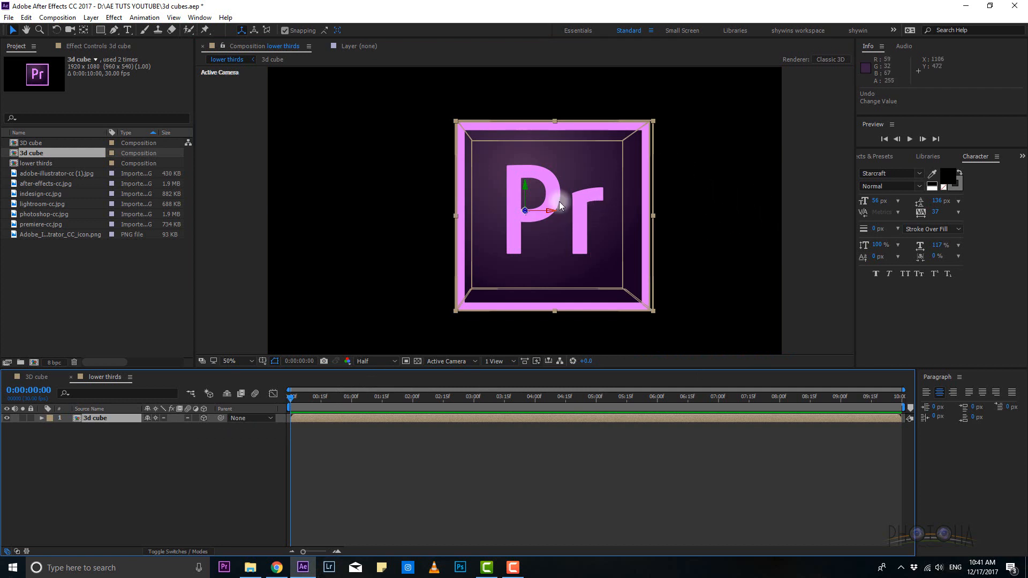
Scale the 3d cube layer down uniformly to about 35% and move it into the lower-left corner of the frame.
{"action": "left_click", "coordinate": [540, 261]}
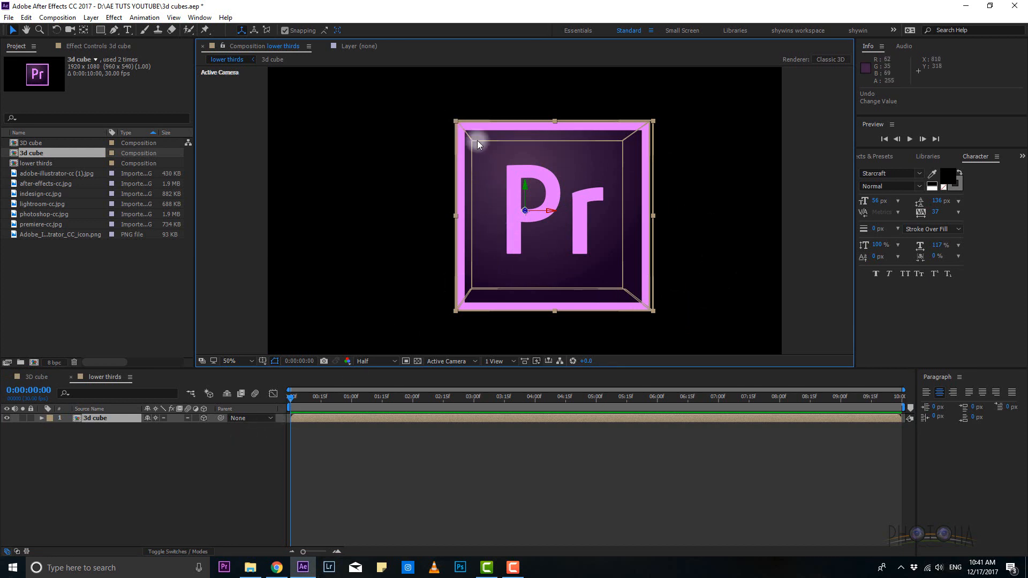
{"action": "key", "text": "ctrl+shift+a"}
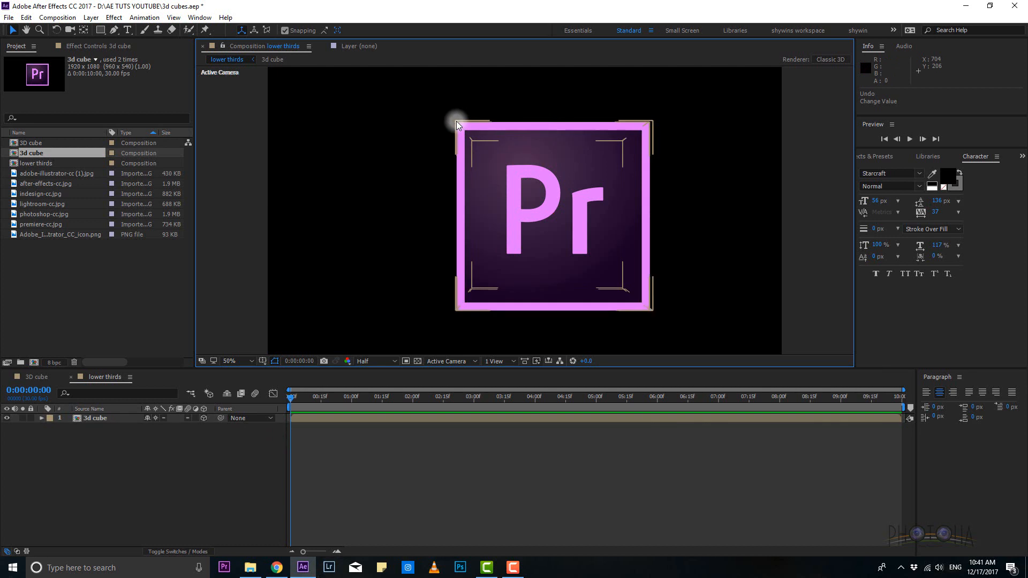
{"action": "left_click", "coordinate": [529, 221]}
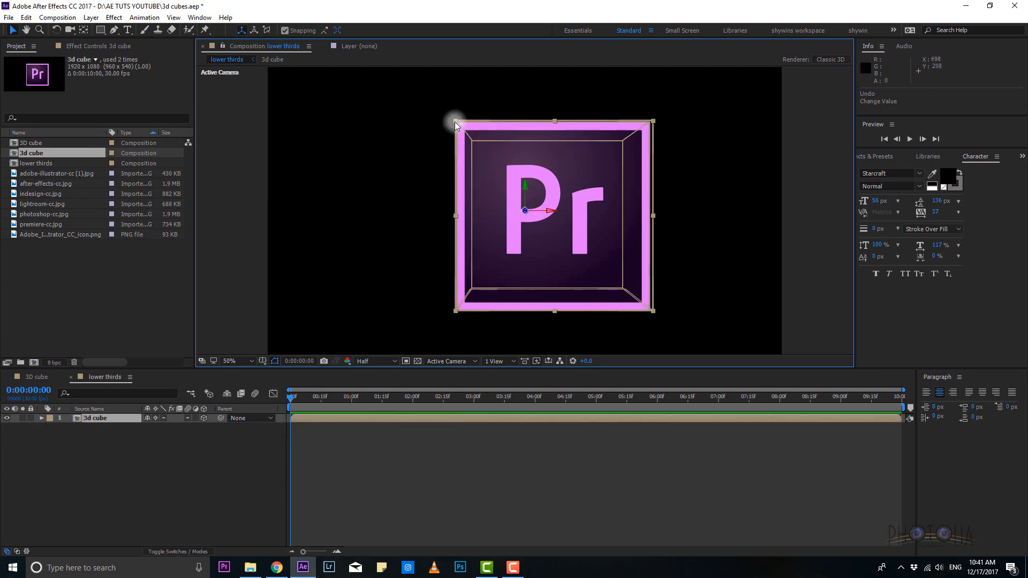
{"action": "left_click_drag", "start_coordinate": [455, 121], "coordinate": [457, 168]}
{"action": "left_click_drag", "start_coordinate": [513, 237], "coordinate": [307, 323]}
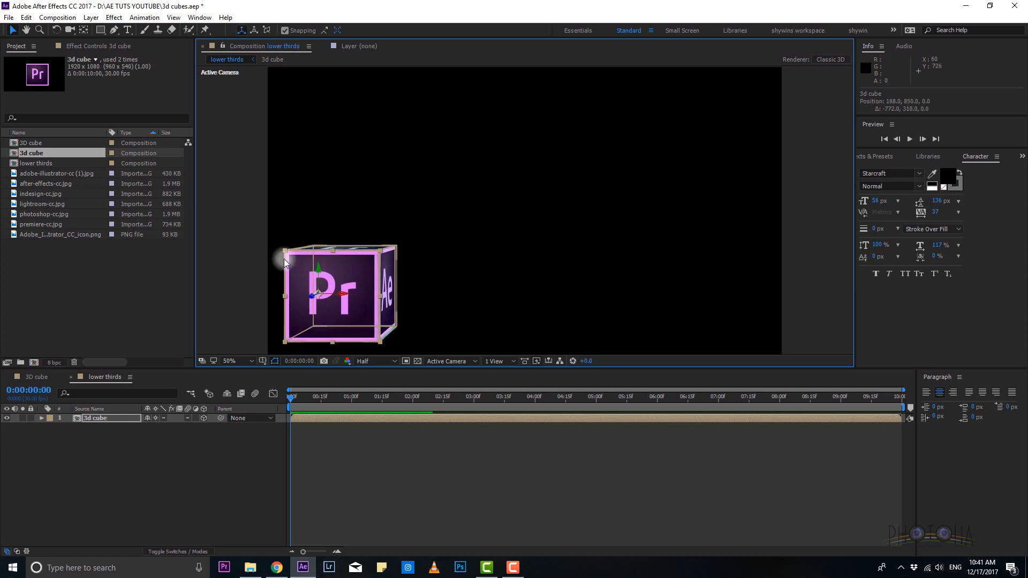
{"action": "left_click_drag", "start_coordinate": [284, 250], "coordinate": [290, 265]}
{"action": "left_click_drag", "start_coordinate": [328, 309], "coordinate": [324, 328]}
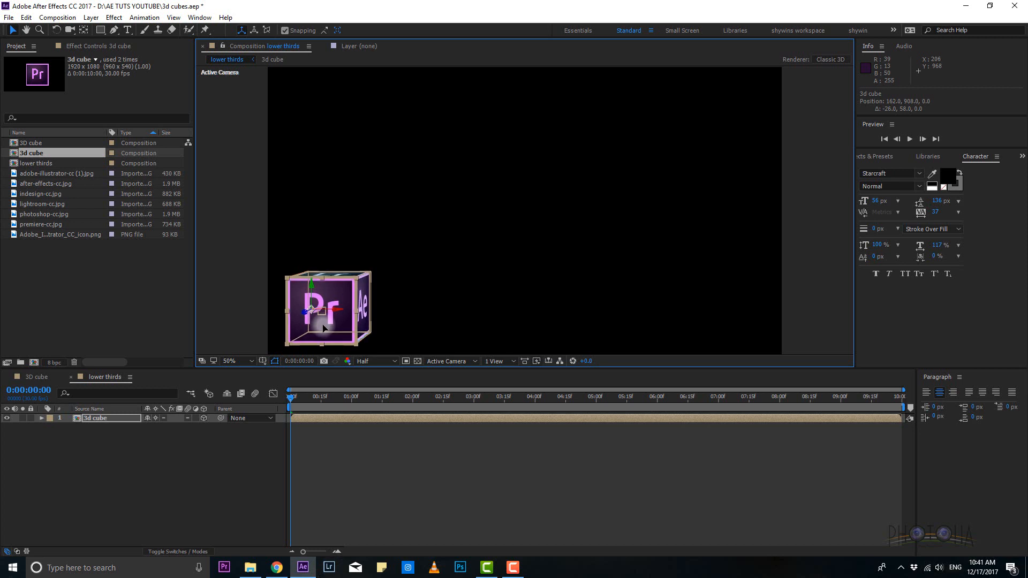
{"action": "left_click", "coordinate": [235, 456]}
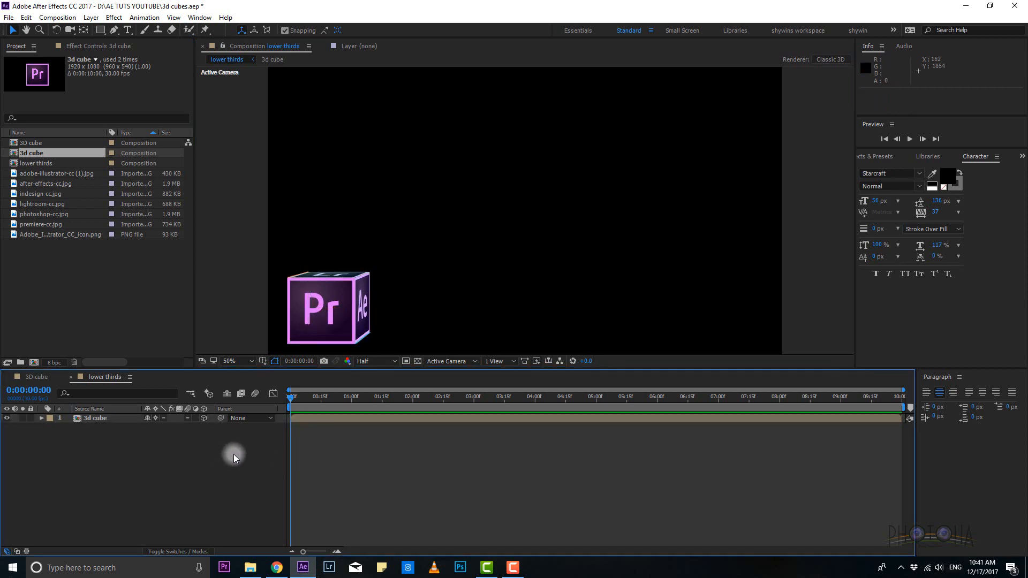
{"action": "left_click", "coordinate": [326, 310]}
{"action": "left_click", "coordinate": [251, 476]}
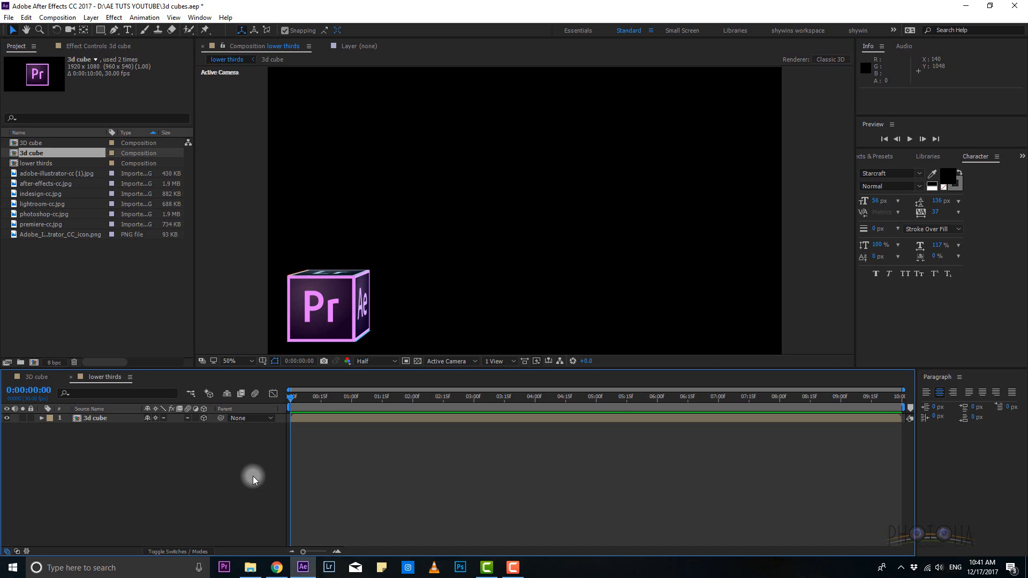
{"action": "left_click", "coordinate": [300, 333]}
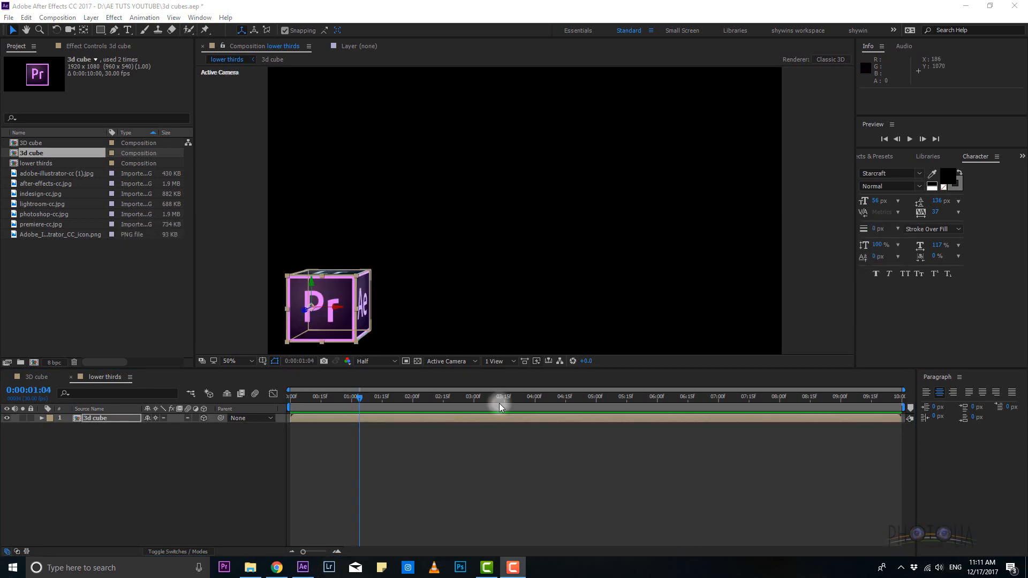
{"action": "left_click", "coordinate": [287, 276]}
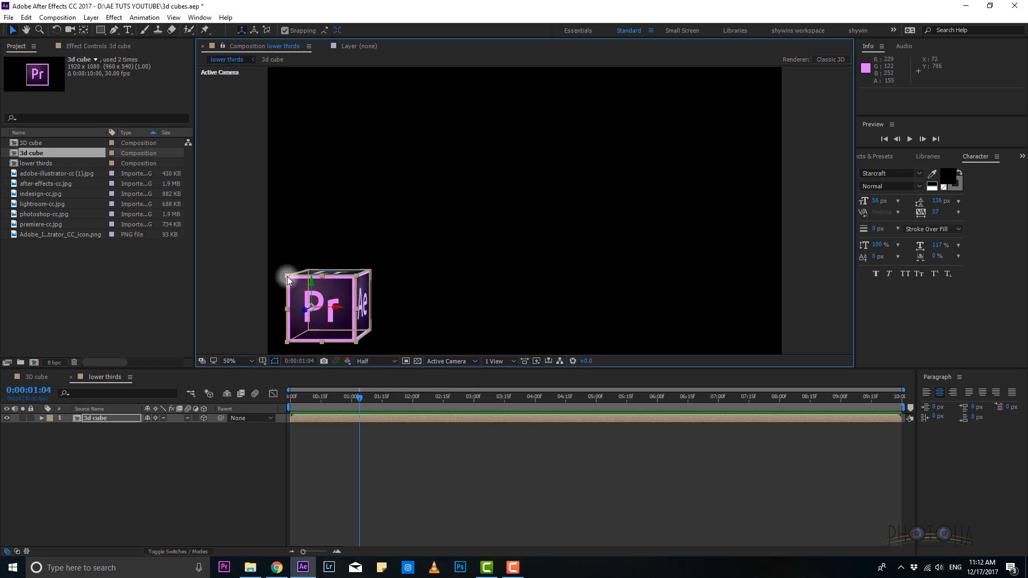
{"action": "left_click_drag", "start_coordinate": [287, 276], "coordinate": [301, 292]}
{"action": "key", "text": "Caps_Lock"}
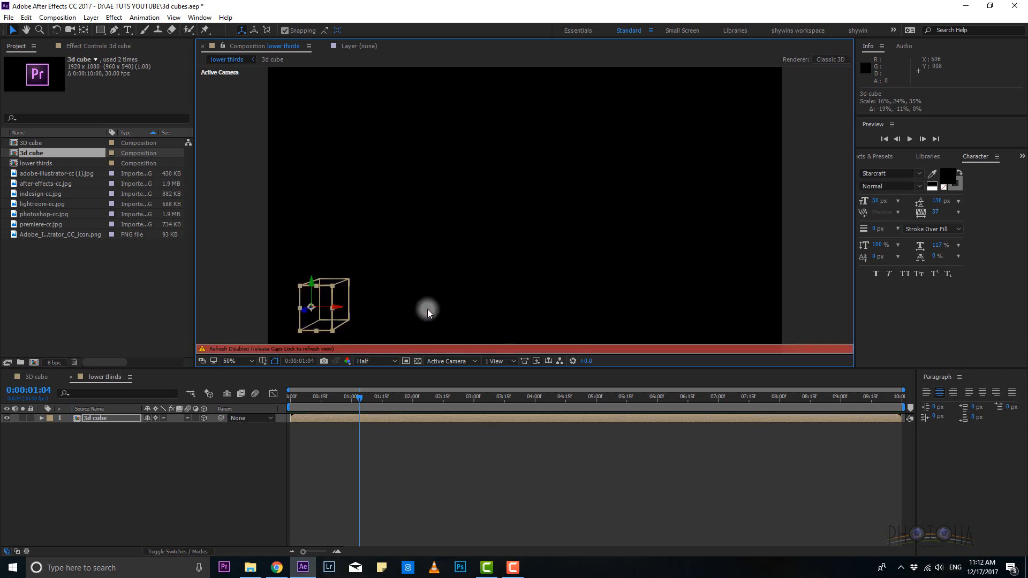
{"action": "key", "text": "Caps_Lock"}
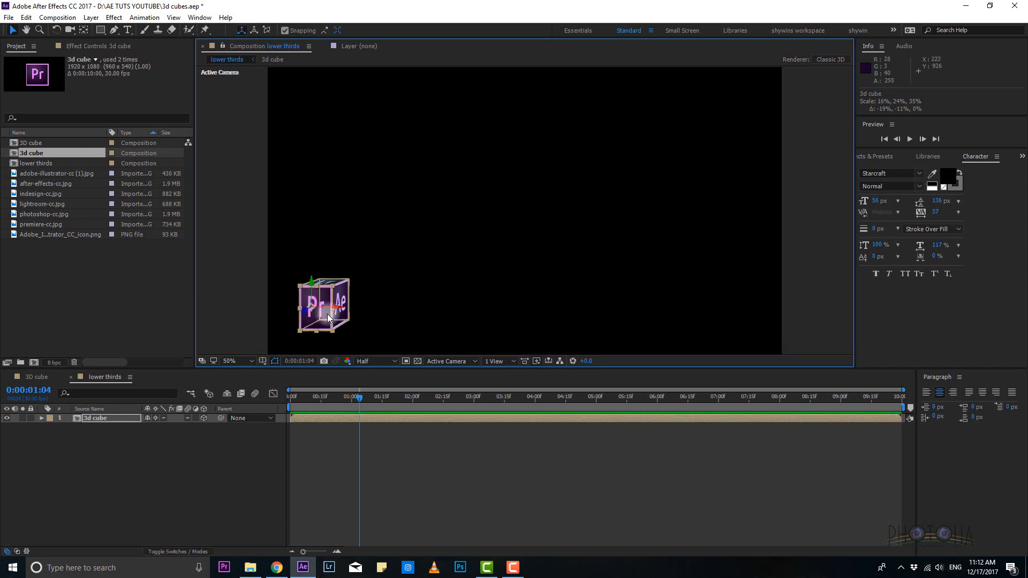
{"action": "key", "text": "ctrl+z"}
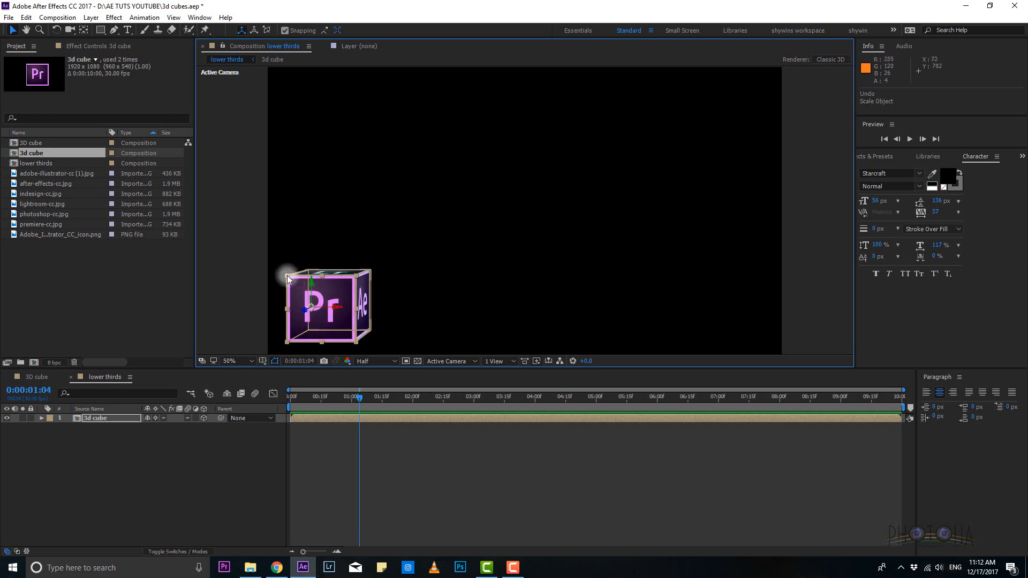
Scale the cube proportionally to about 23.5% and shift it slightly inward to about 192, 906, 0.
{"action": "left_click_drag", "start_coordinate": [287, 275], "coordinate": [294, 280]}
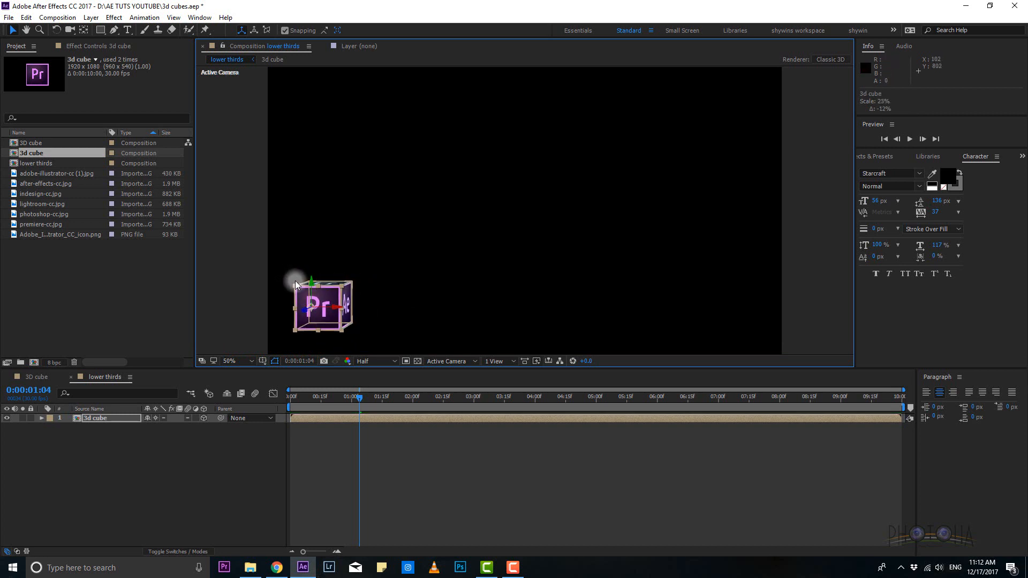
{"action": "left_click", "coordinate": [467, 323]}
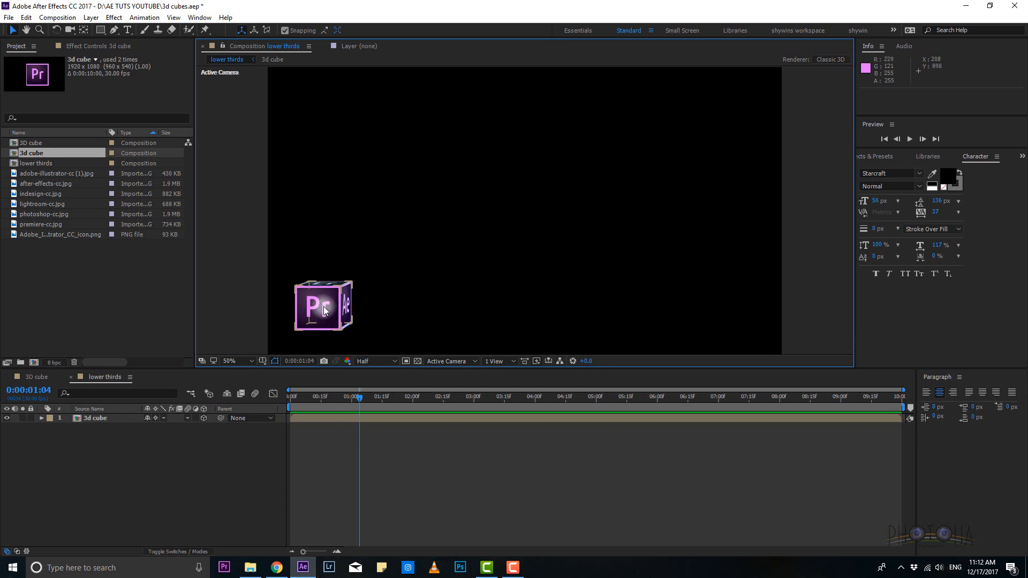
{"action": "left_click_drag", "start_coordinate": [324, 307], "coordinate": [333, 314]}
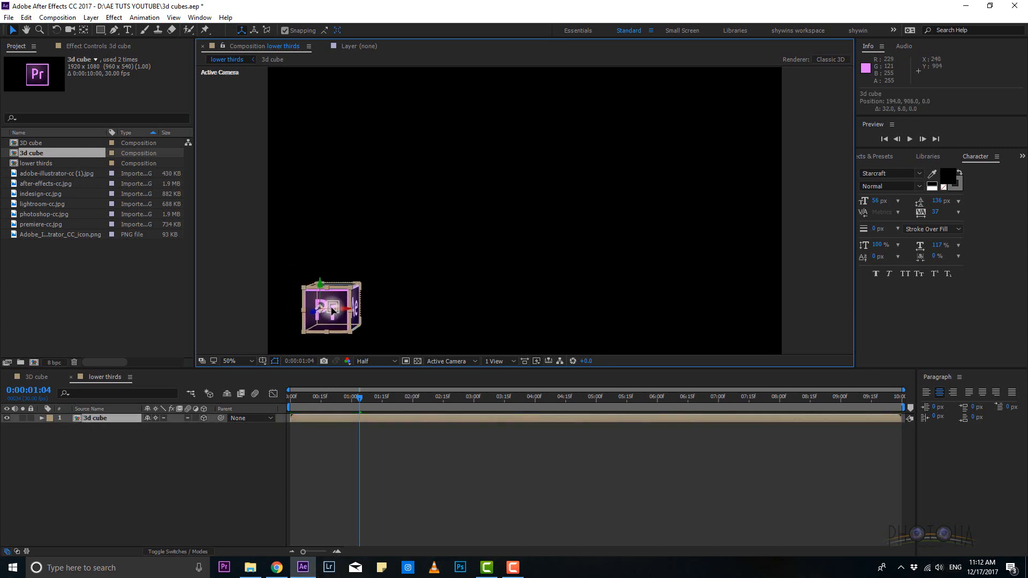
{"action": "left_click", "coordinate": [401, 321]}
Set starting keyframes at 0:00:00:00 for the 3d cube's X, Y and Z Rotation.
{"action": "left_click", "coordinate": [42, 419]}
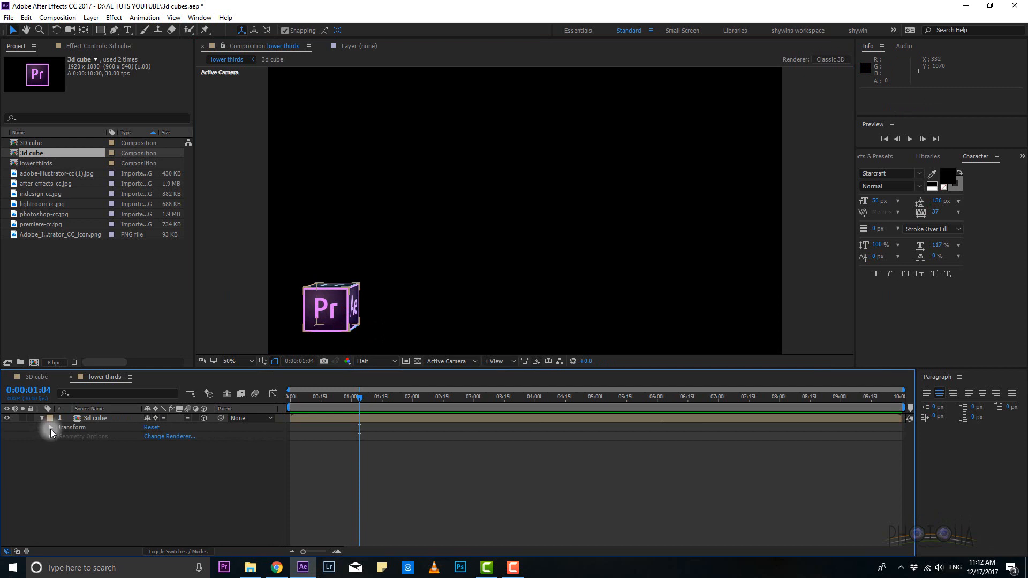
{"action": "left_click", "coordinate": [51, 429]}
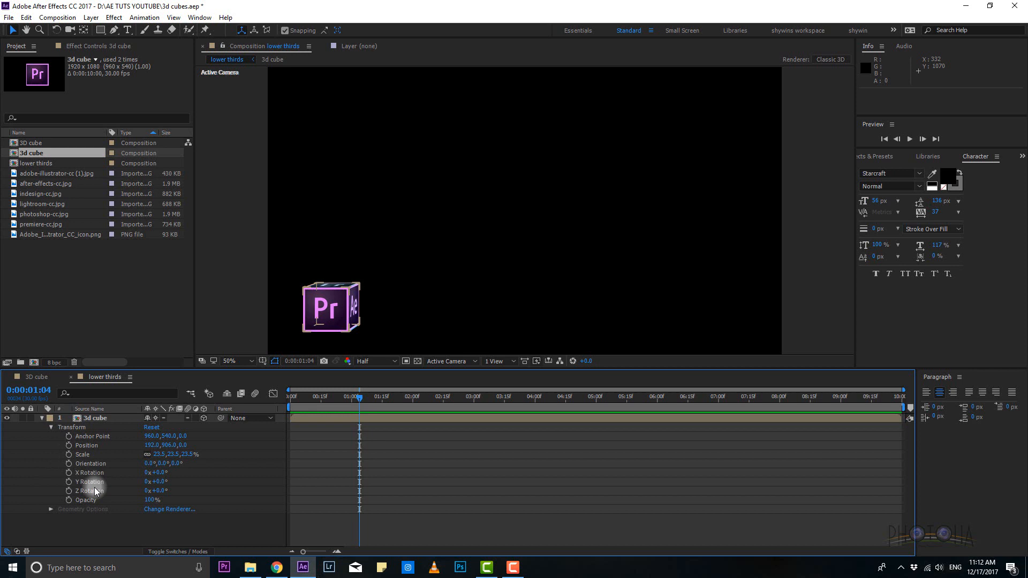
{"action": "left_click_drag", "start_coordinate": [358, 396], "coordinate": [280, 404]}
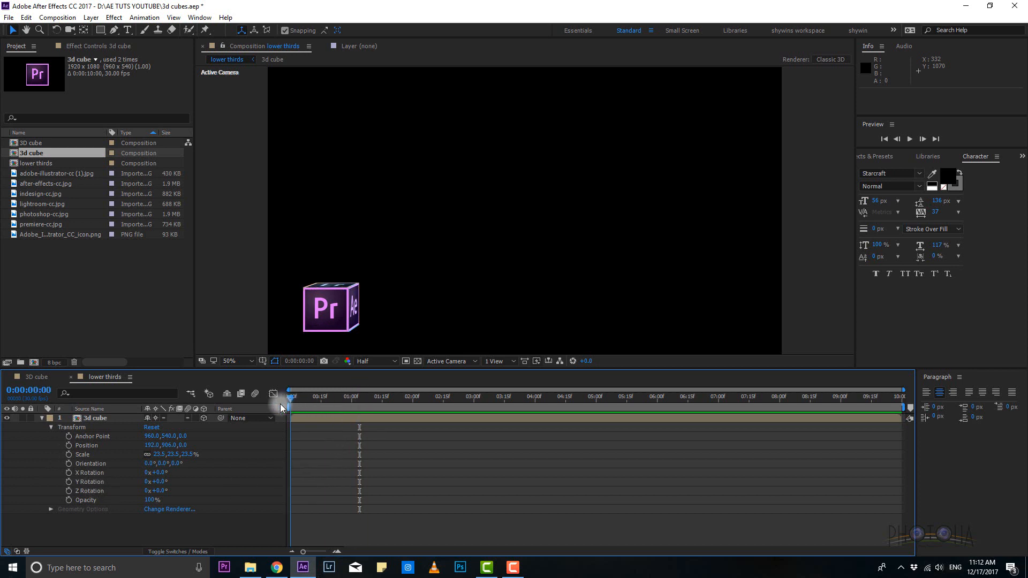
{"action": "left_click", "coordinate": [69, 473]}
{"action": "left_click", "coordinate": [69, 482]}
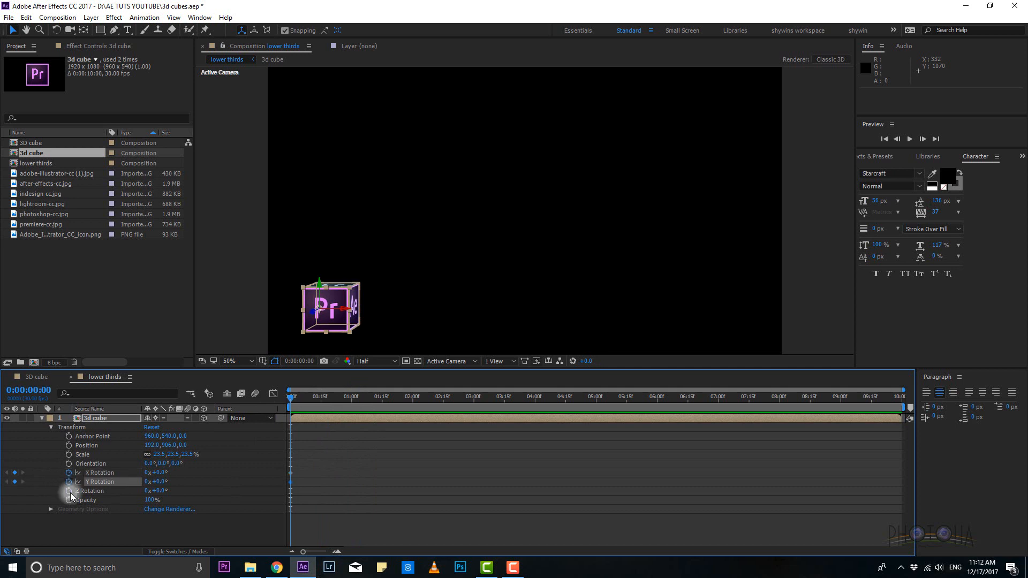
{"action": "left_click", "coordinate": [68, 491]}
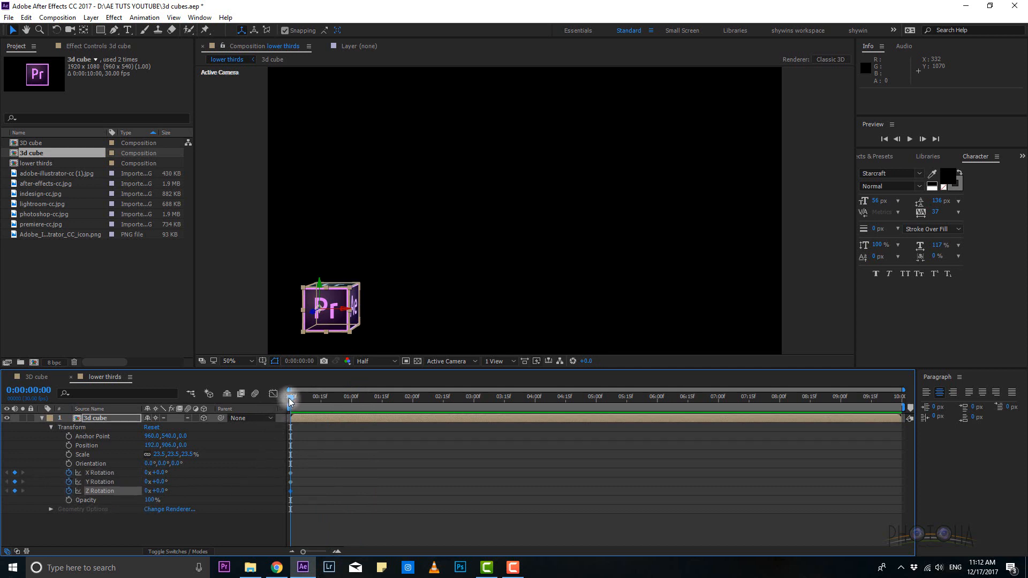
At 0:00:09:29, set the cube's X, Y and Z Rotation to 3 full revolutions each.
{"action": "left_click_drag", "start_coordinate": [288, 397], "coordinate": [880, 459]}
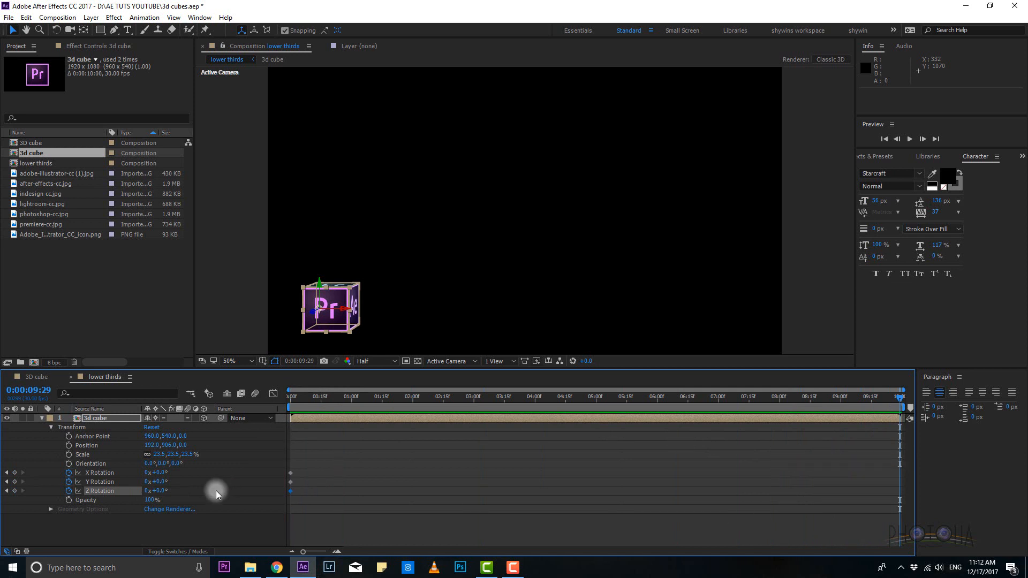
{"action": "left_click", "coordinate": [147, 474]}
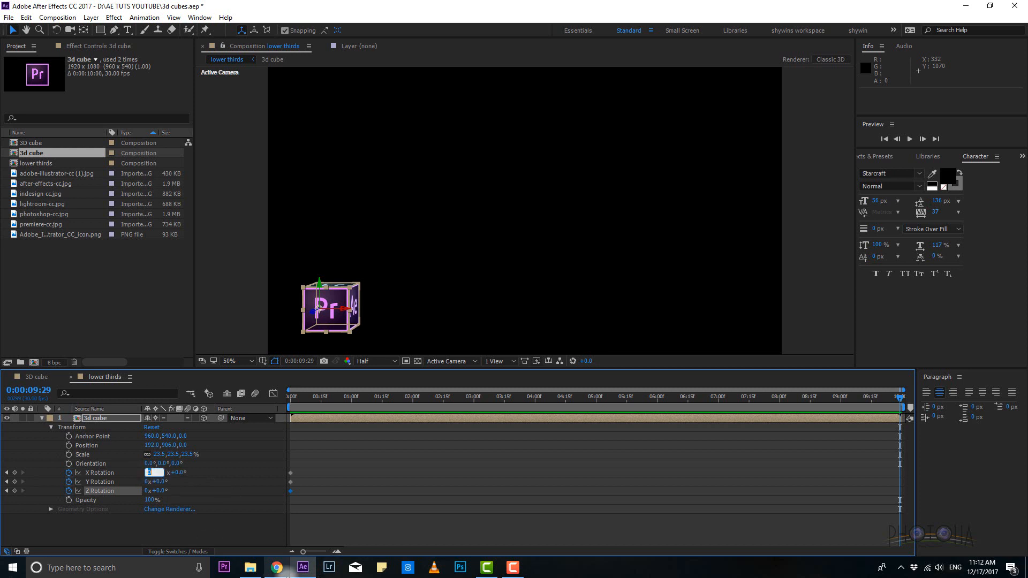
{"action": "mouse_move", "coordinate": [276, 567]}
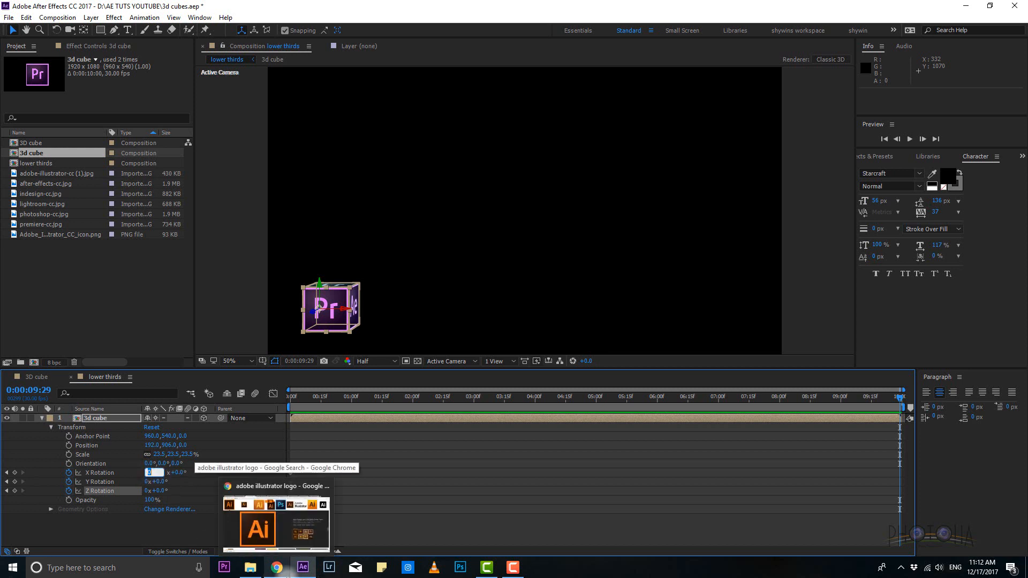
{"action": "type", "text": "3"}
{"action": "key", "text": "Tab"}
{"action": "type", "text": "3"}
{"action": "key", "text": "Tab"}
{"action": "type", "text": "3"}
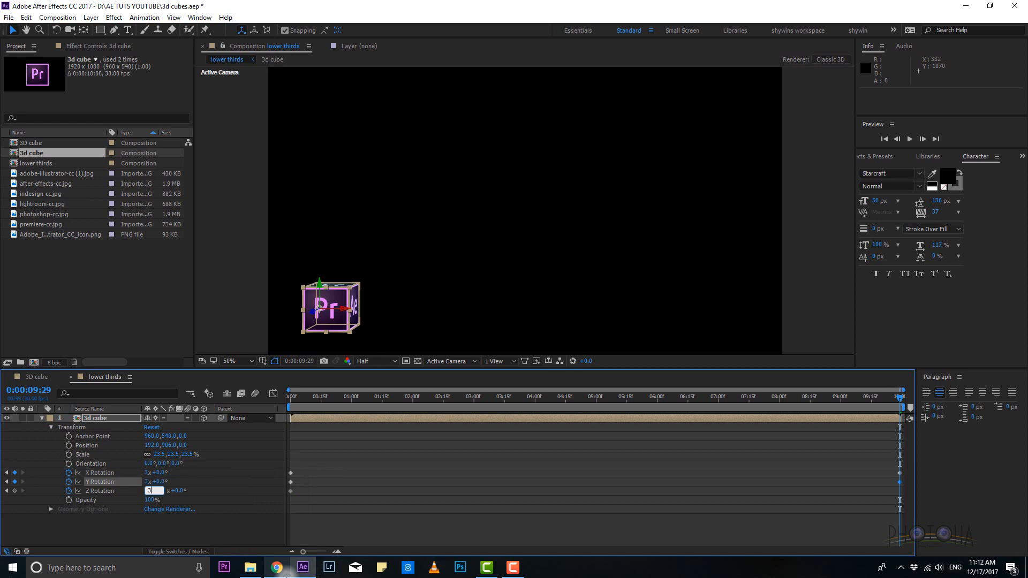
{"action": "key", "text": "Tab"}
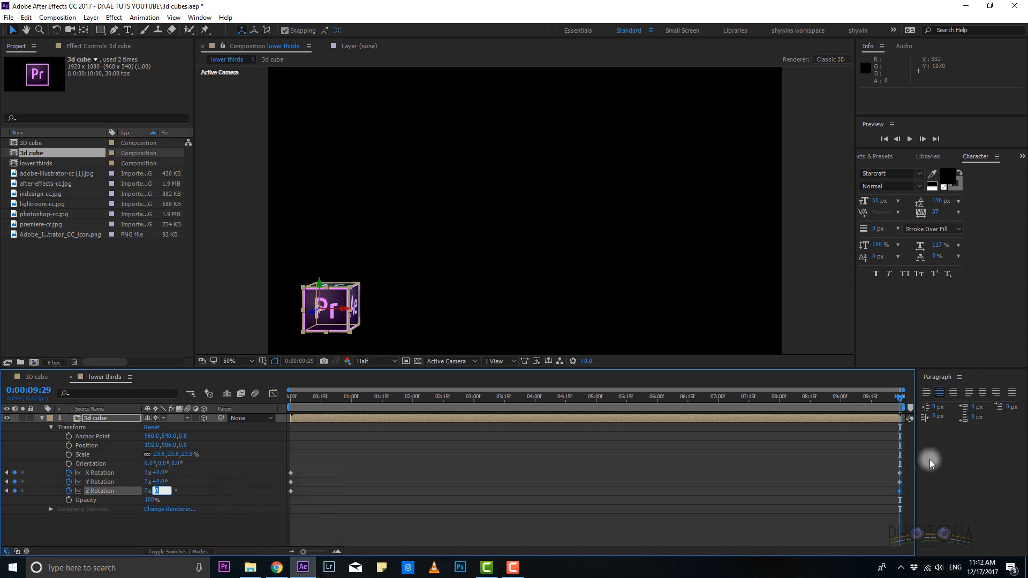
Preview the cube's rotation from the start of the composition, keeping the preview resolution at Half.
{"action": "left_click_drag", "start_coordinate": [903, 402], "coordinate": [251, 423]}
{"action": "key", "text": "space"}
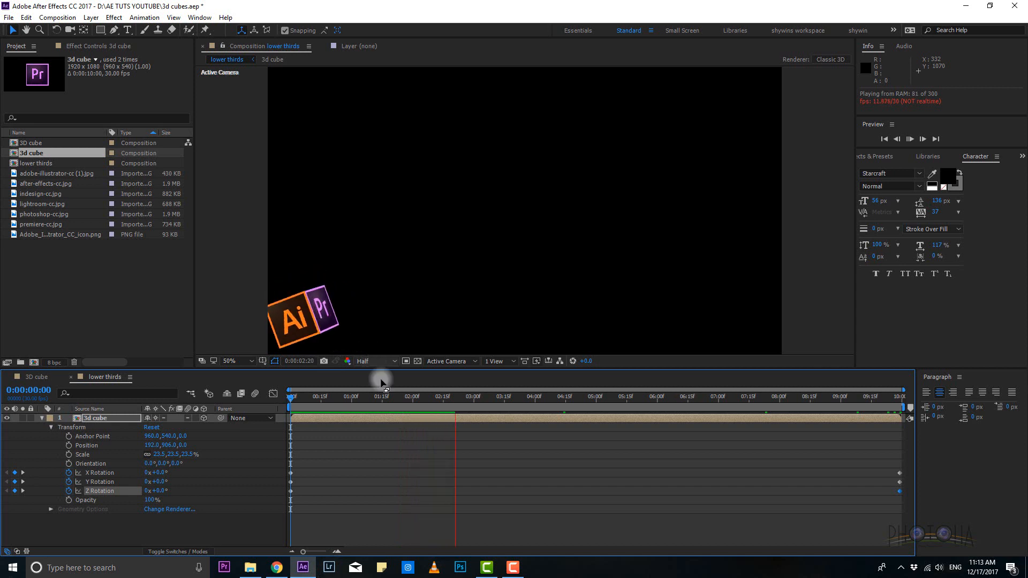
{"action": "left_click", "coordinate": [386, 361]}
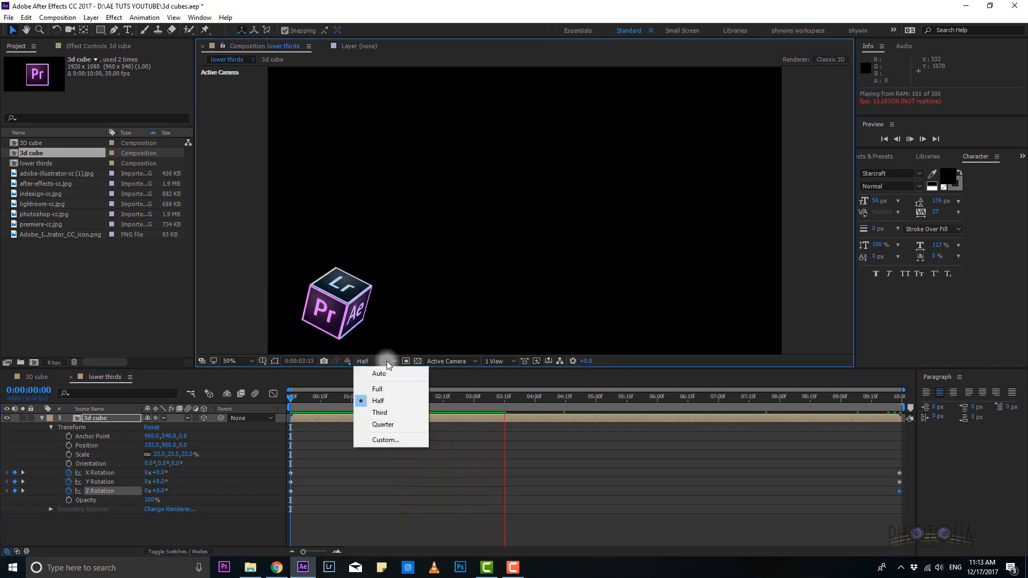
{"action": "left_click", "coordinate": [386, 403]}
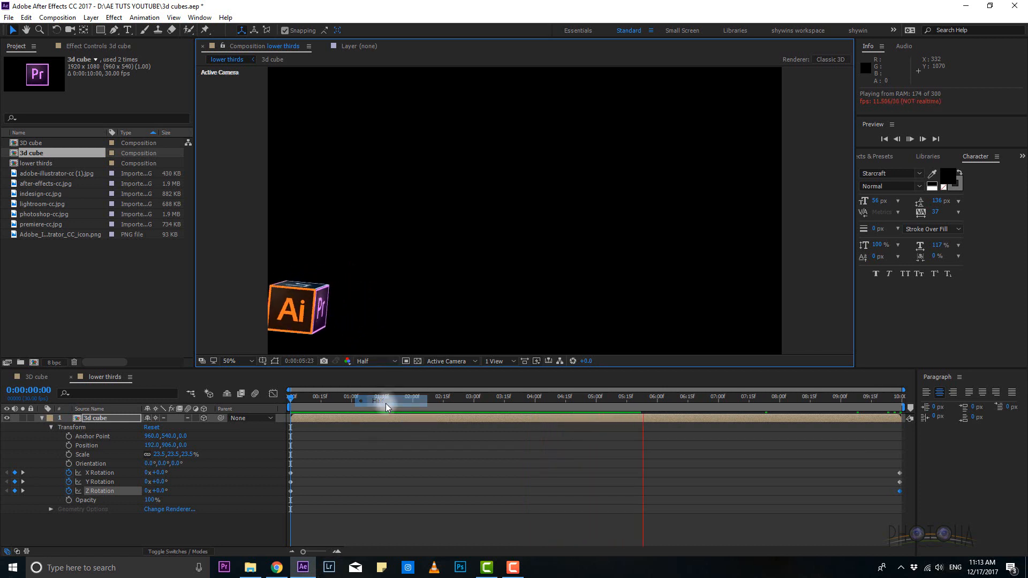